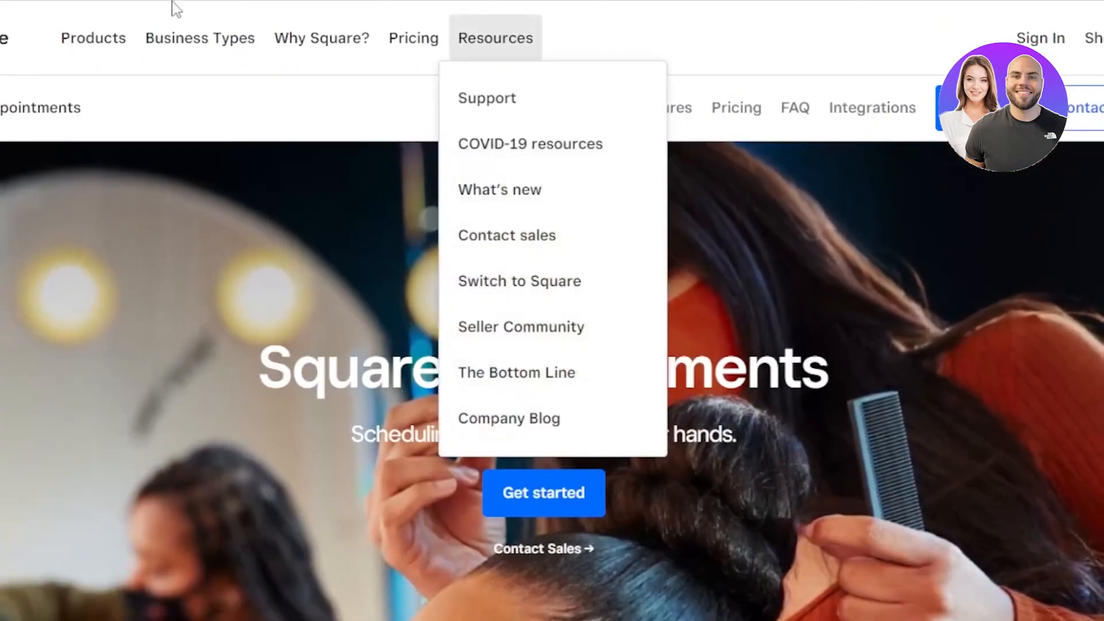
# - Scroll through the Appointments Overview's setup checklist and upcoming appointments section
pyautogui.moveTo(200, 38)
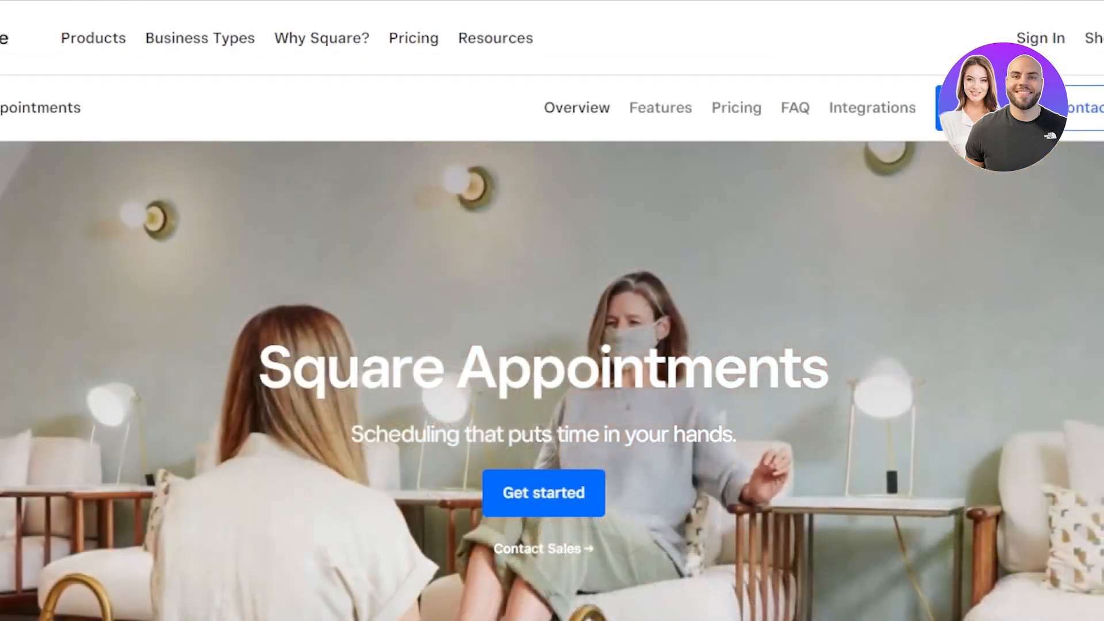
pyautogui.scroll(-1, 552, 311)
pyautogui.scroll(-10, 553, 310)
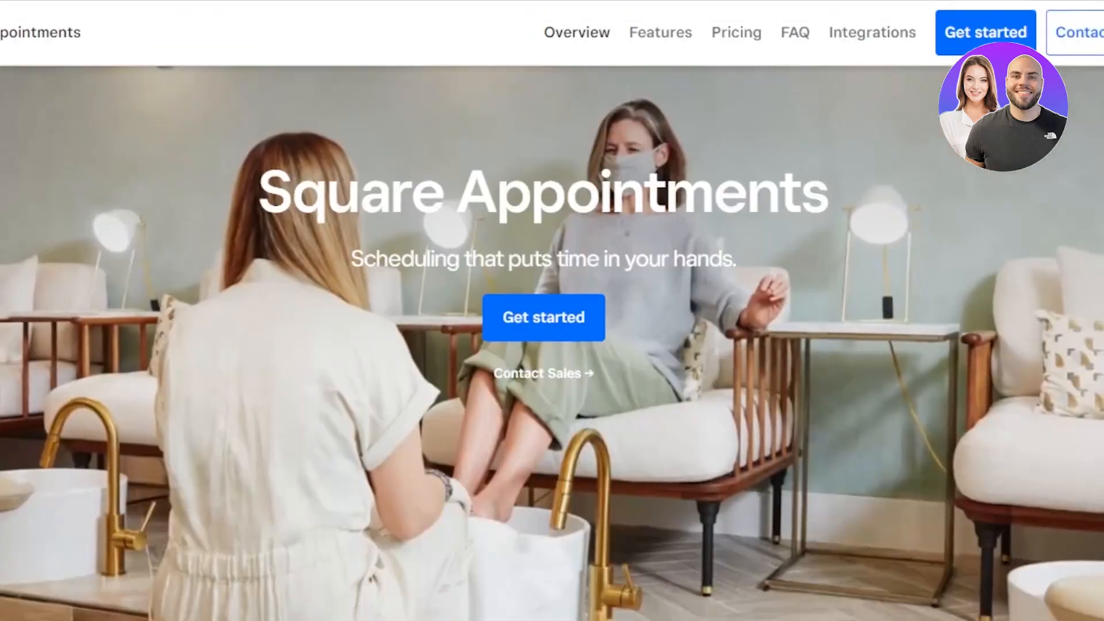
pyautogui.scroll(-5, 553, 311)
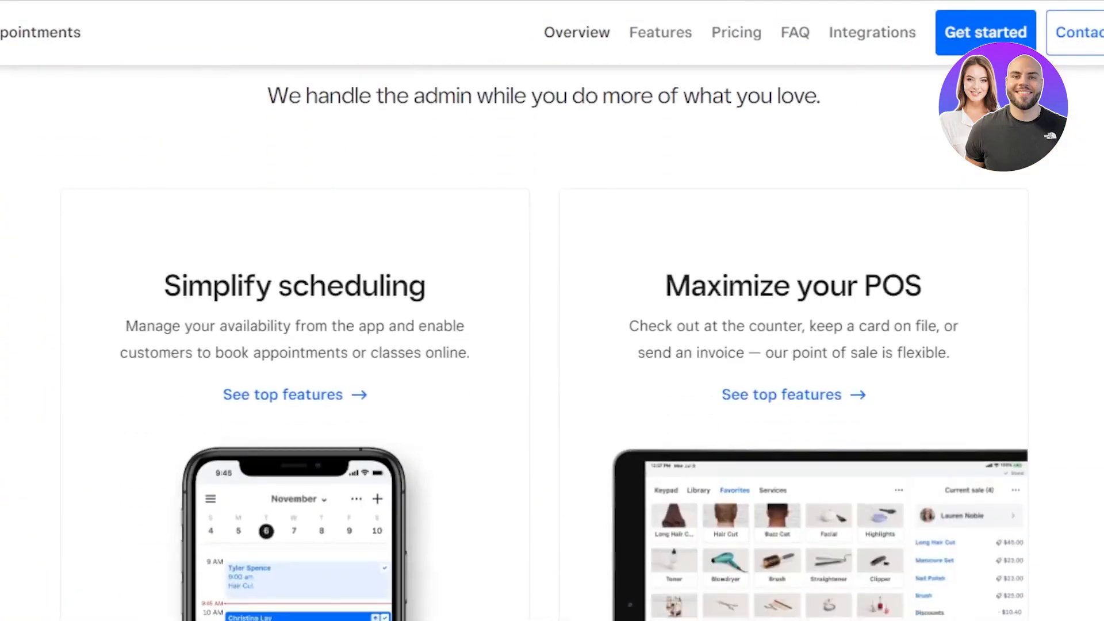
pyautogui.scroll(-15, 553, 310)
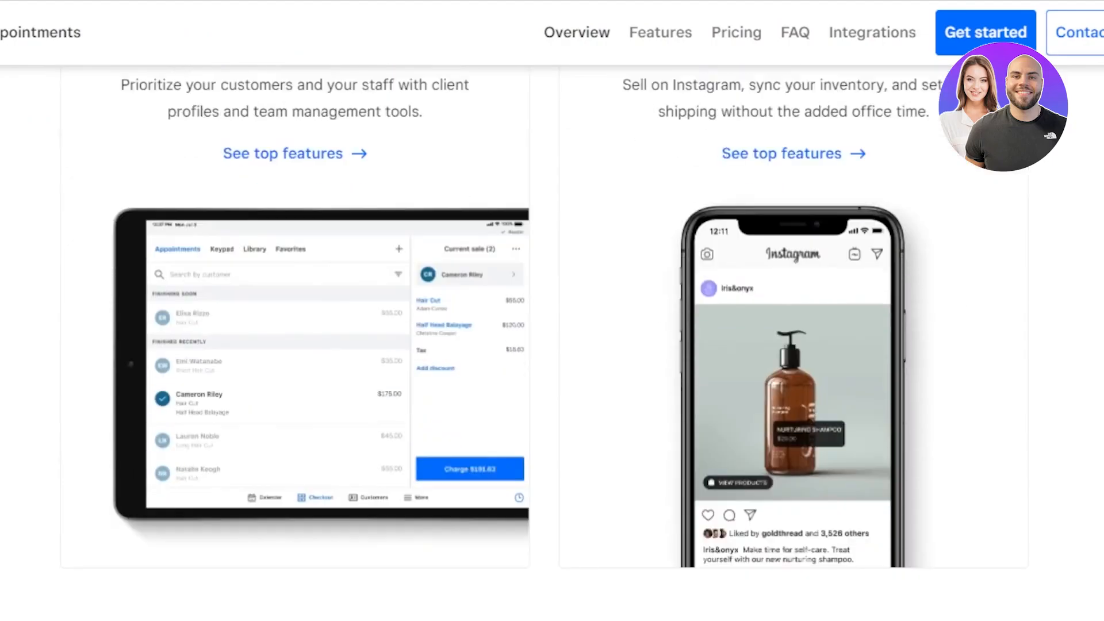
pyautogui.scroll(-15, 552, 311)
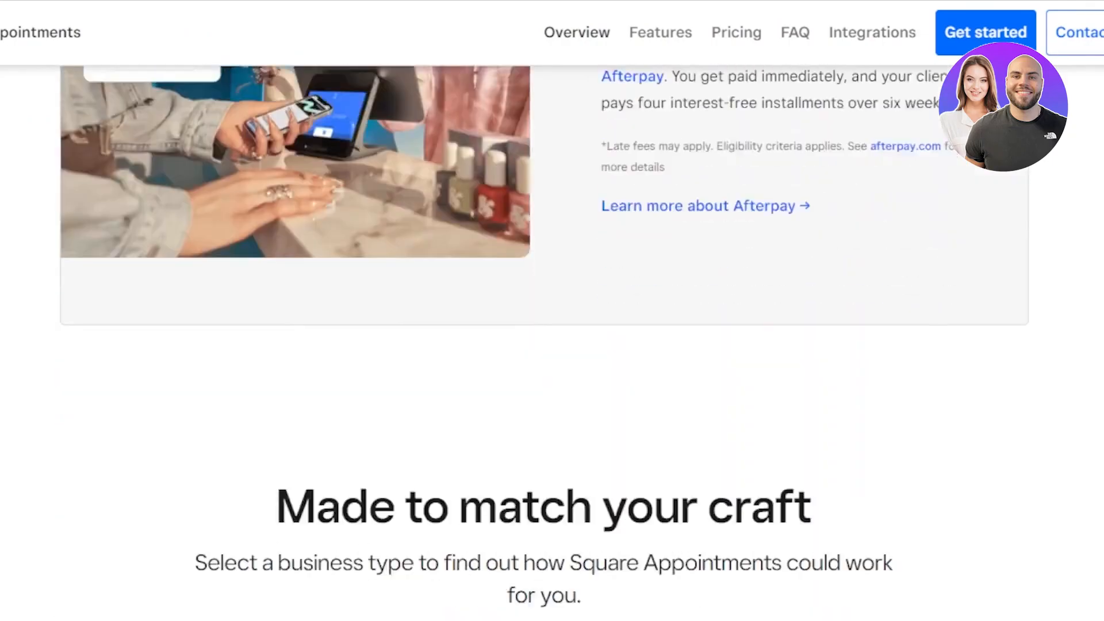
pyautogui.scroll(-10, 552, 311)
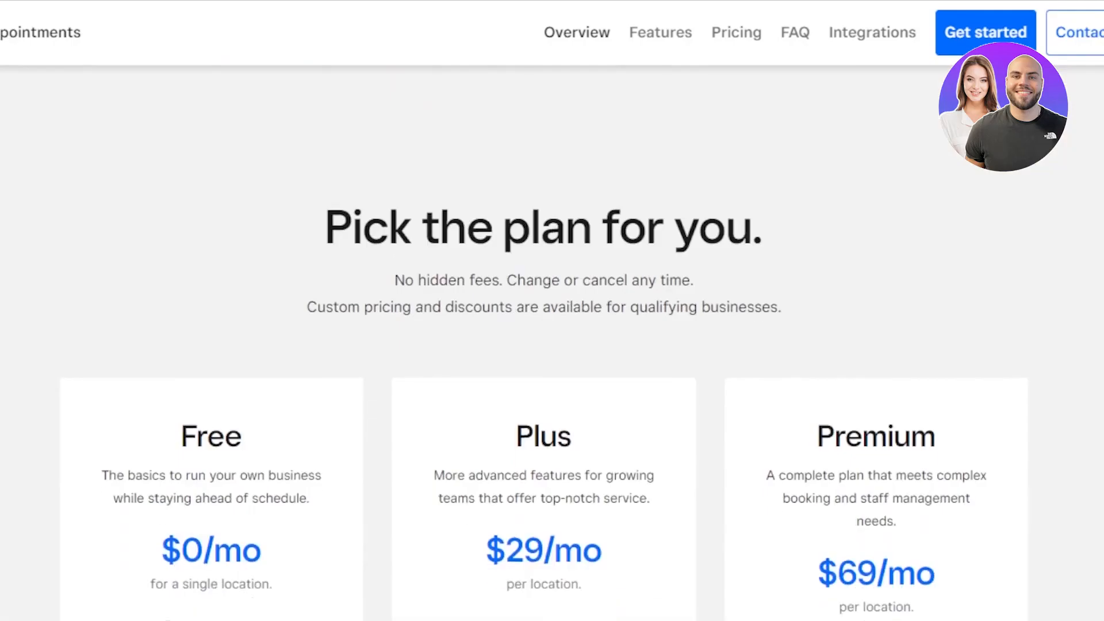
pyautogui.scroll(20, 552, 311)
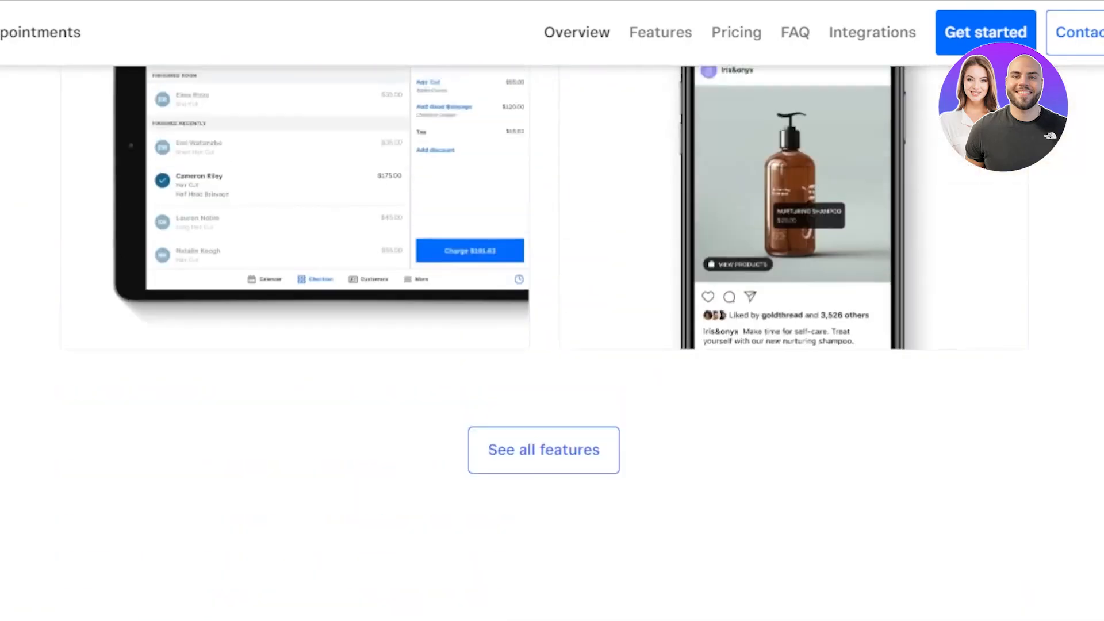
pyautogui.scroll(2, 552, 310)
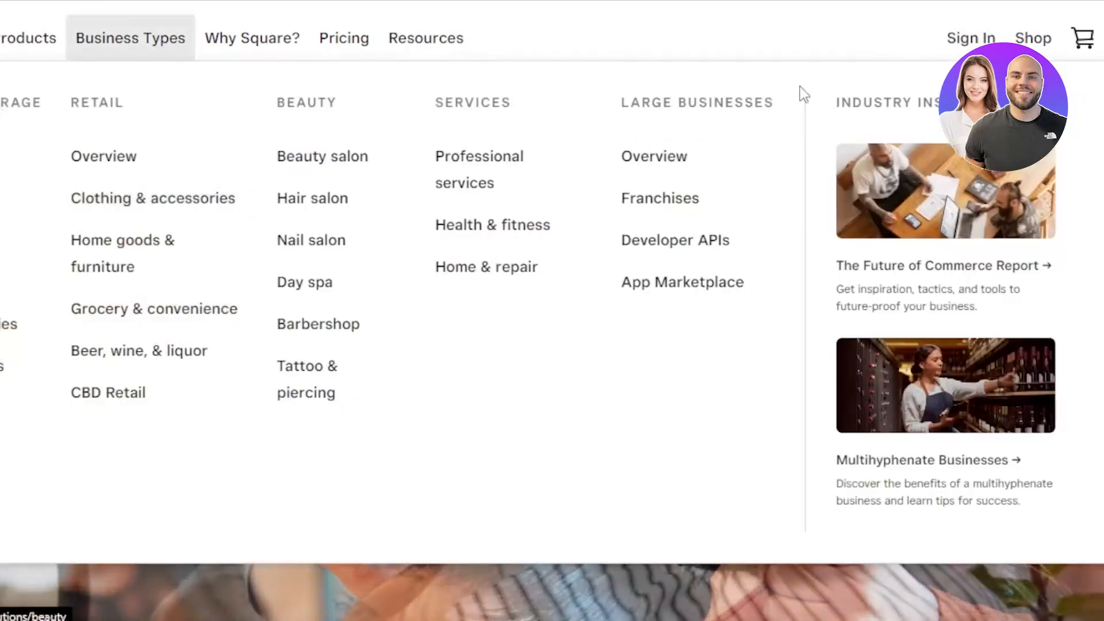
pyautogui.scroll(-4, 552, 311)
pyautogui.scroll(-4, 553, 310)
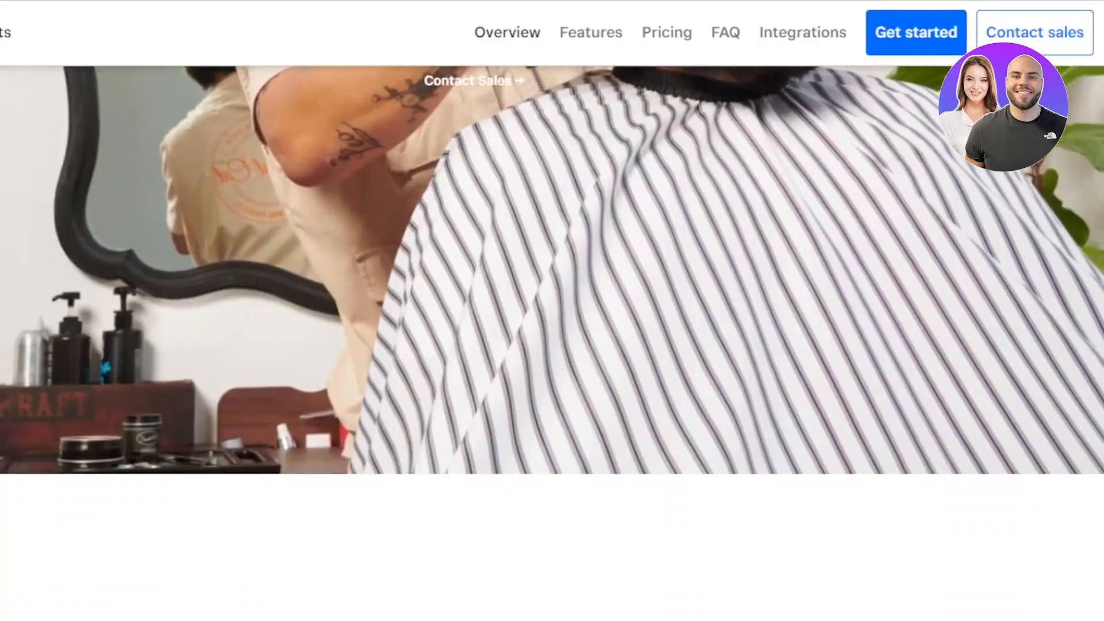
pyautogui.scroll(-3, 552, 311)
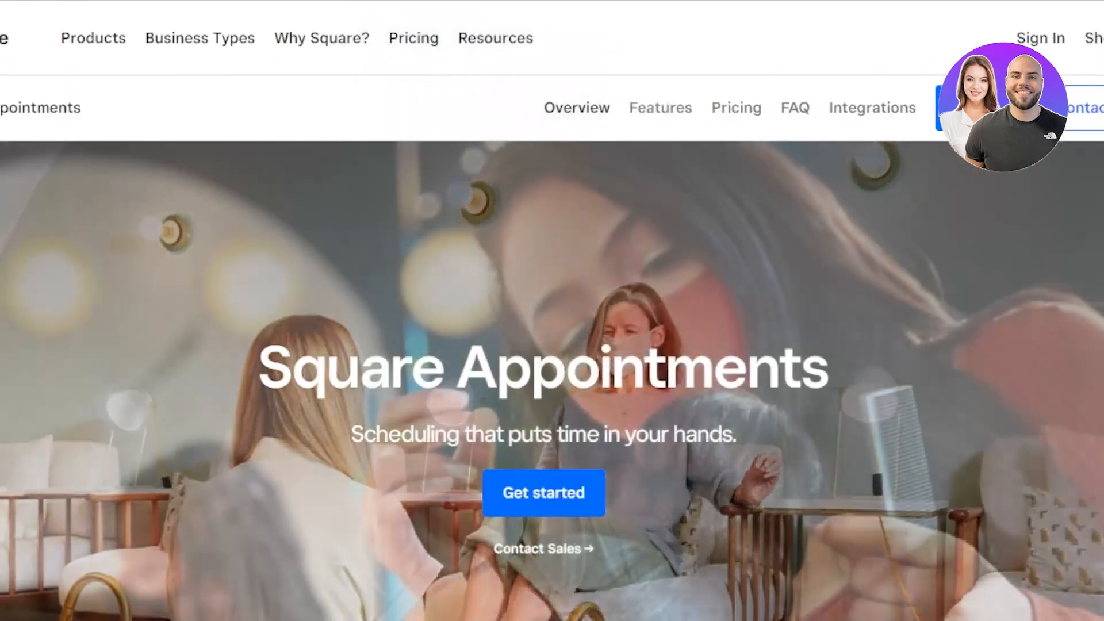
pyautogui.scroll(-5, 552, 311)
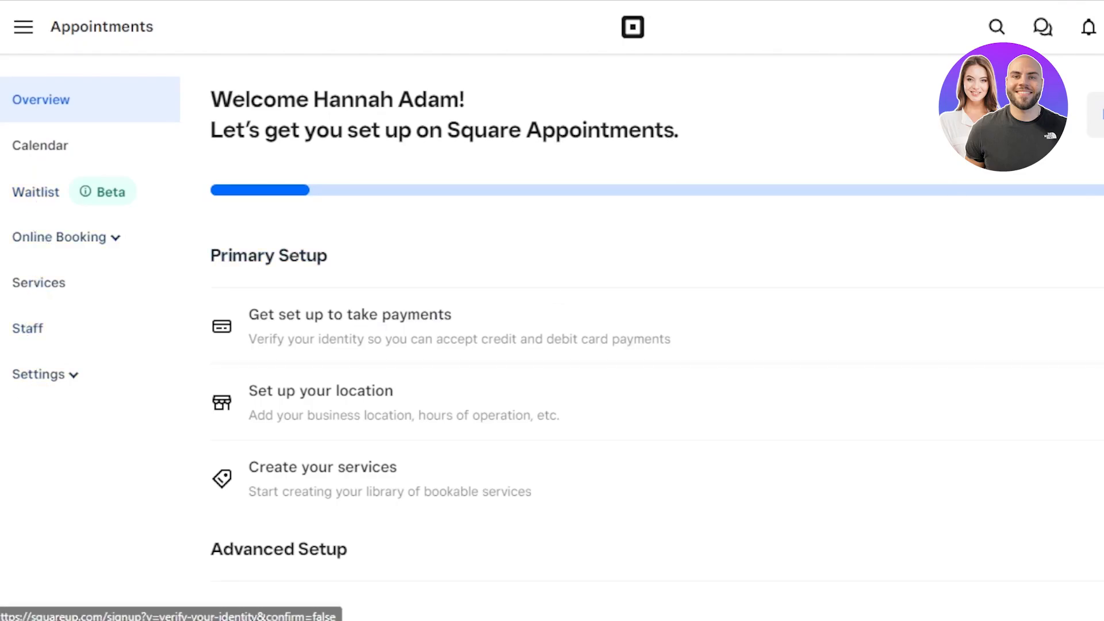
pyautogui.scroll(-3, 553, 339)
pyautogui.scroll(1, 552, 339)
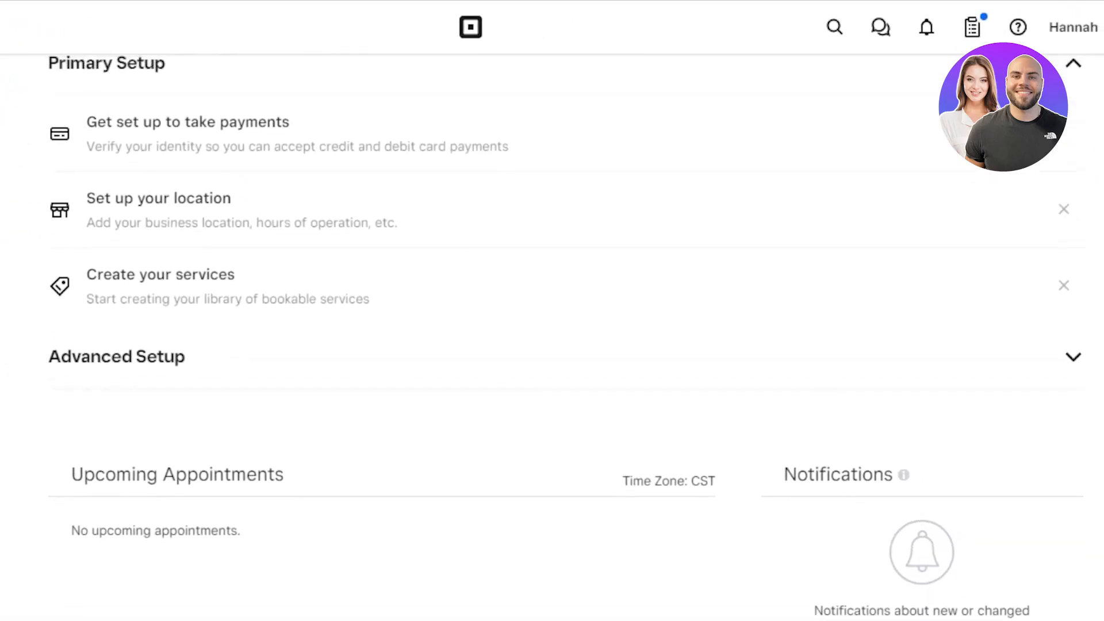
pyautogui.scroll(3, 331, 249)
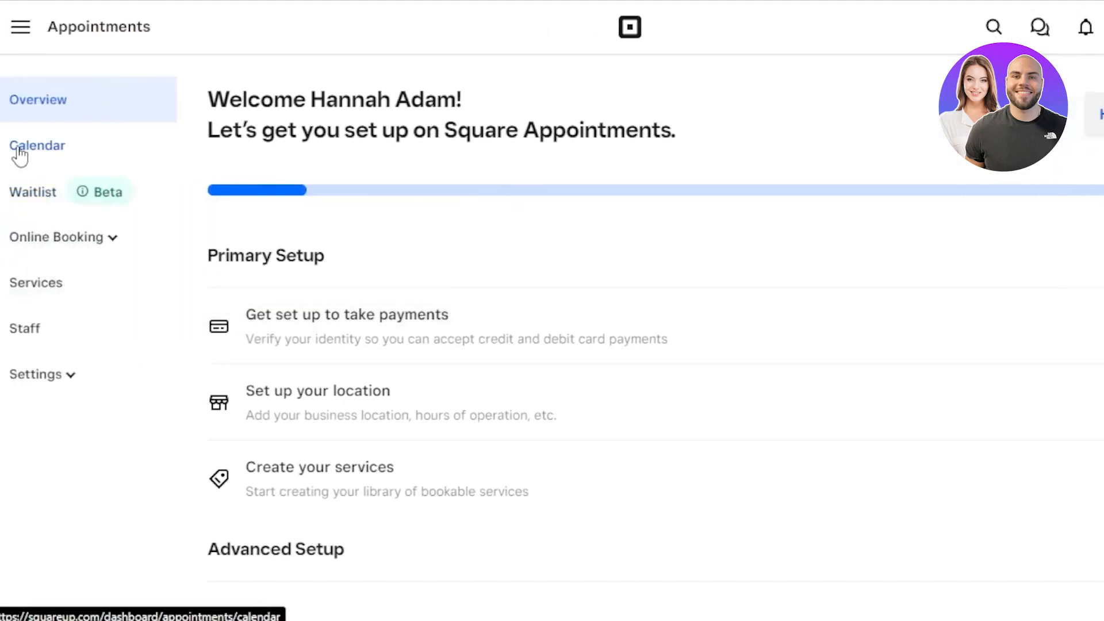
# - Open the Calendar and dismiss the create-appointment tour tip
pyautogui.click(20, 151)
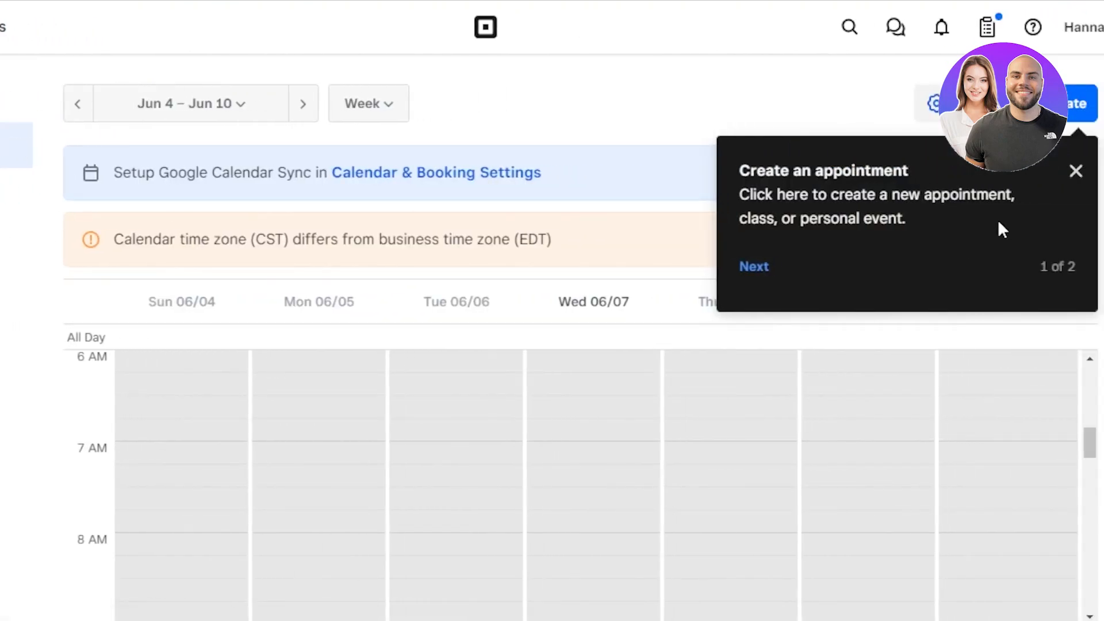
pyautogui.click(1076, 172)
pyautogui.scroll(-1, 552, 345)
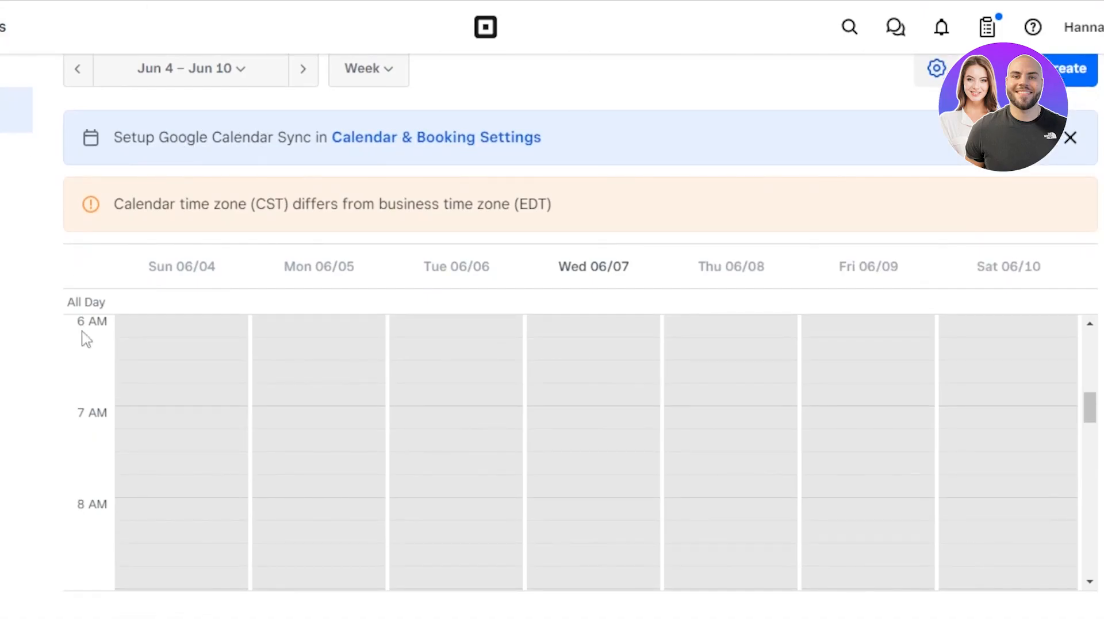
# - Preview the new appointment form, then return to the Jun 4 – Jun 10 week view
pyautogui.click(1064, 69)
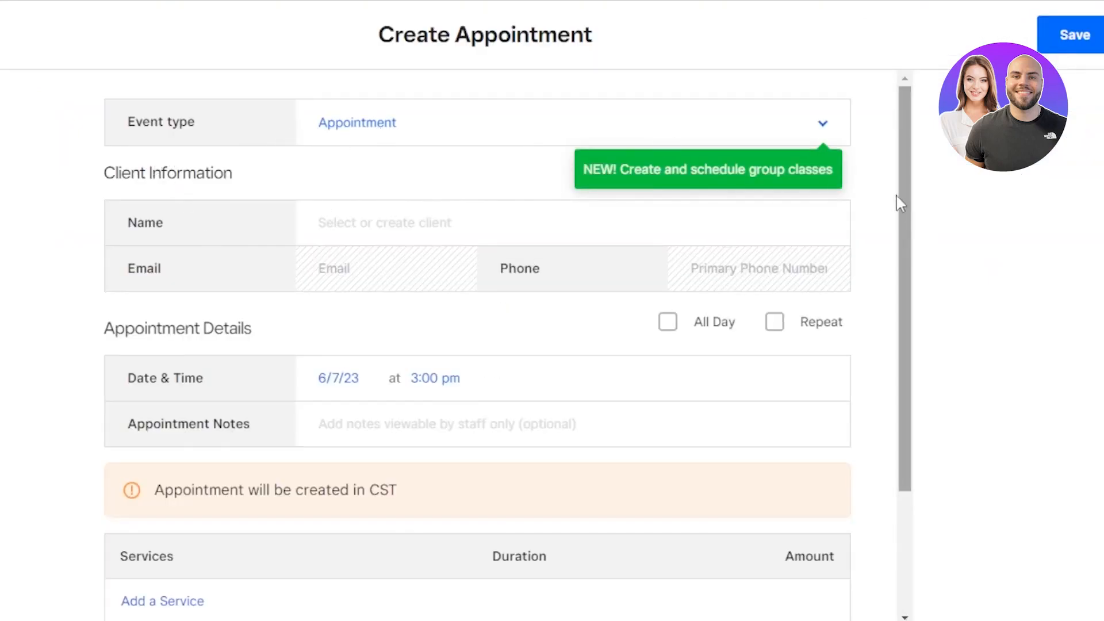
pyautogui.moveTo(901, 202); pyautogui.dragTo(906, 382)
pyautogui.moveTo(900, 426); pyautogui.dragTo(912, 111)
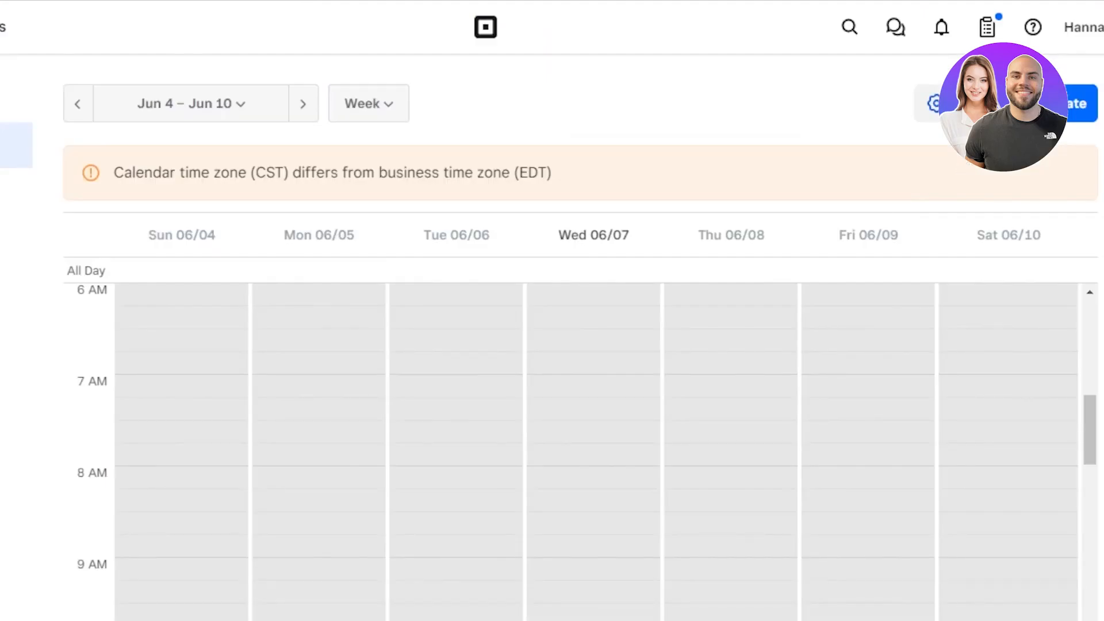
# - In Edit Availability, toggle Tue Jun 6 and Wed Jun 7 off and back on
pyautogui.click(968, 103)
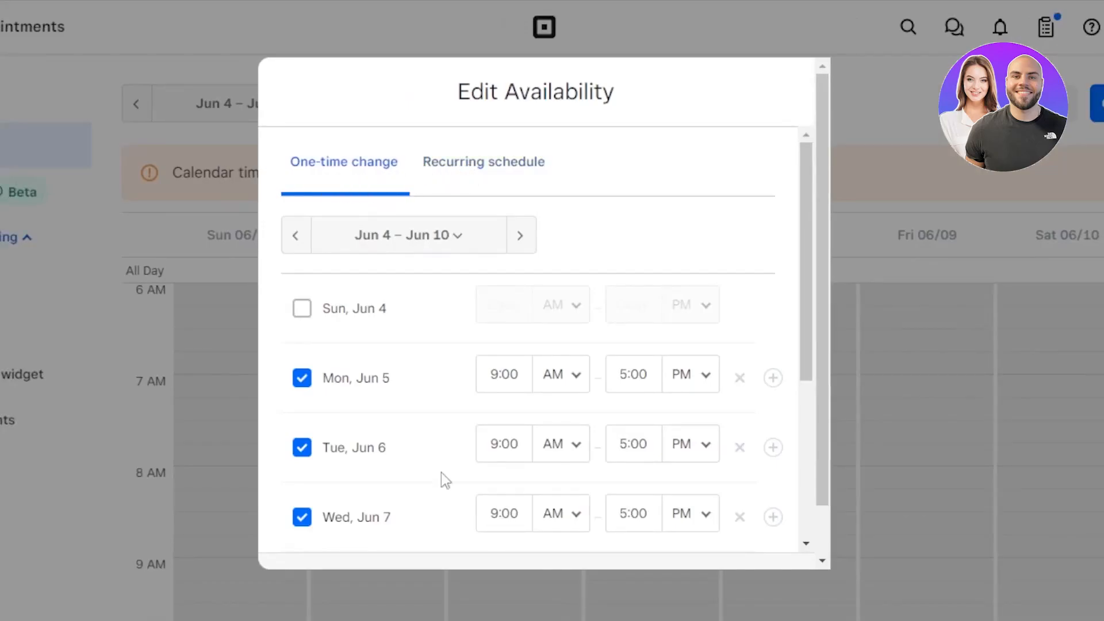
pyautogui.moveTo(808, 198); pyautogui.dragTo(807, 335)
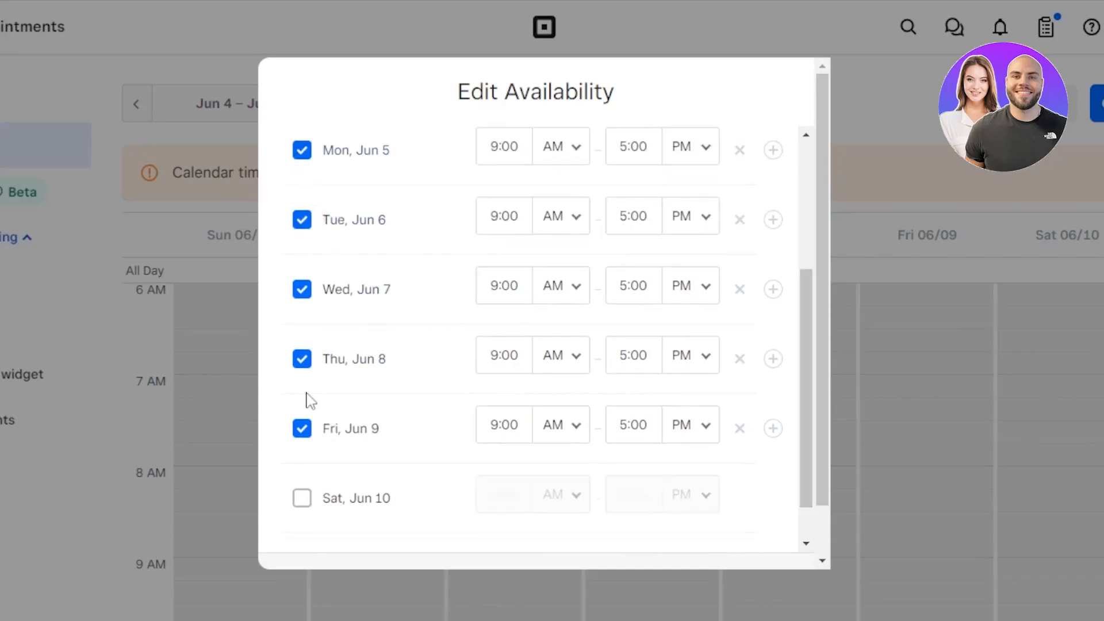
pyautogui.click(305, 226)
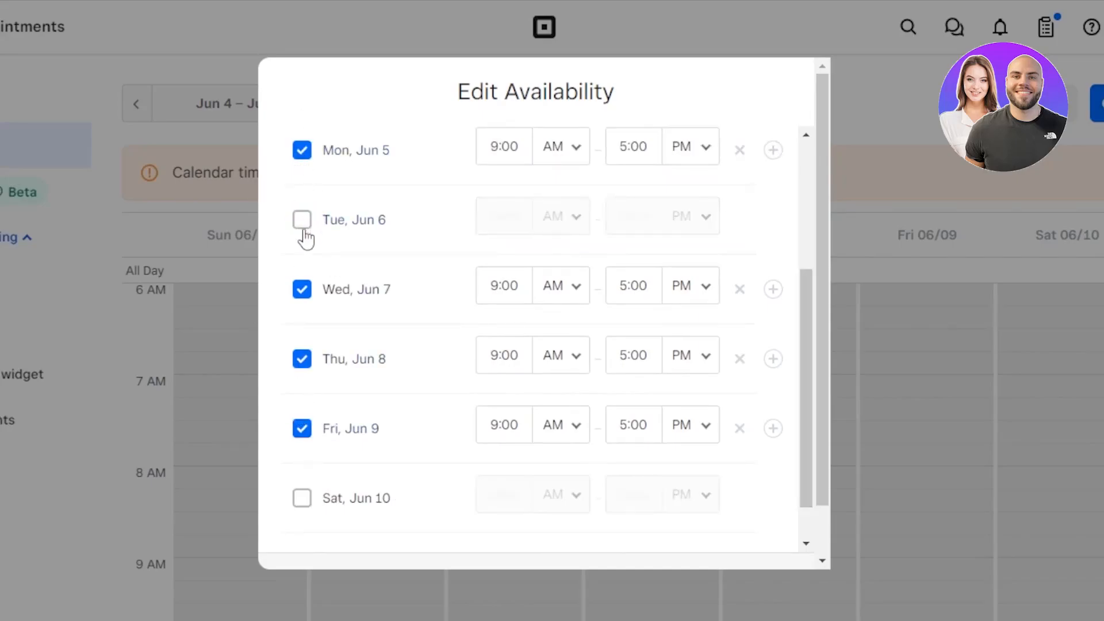
pyautogui.click(303, 294)
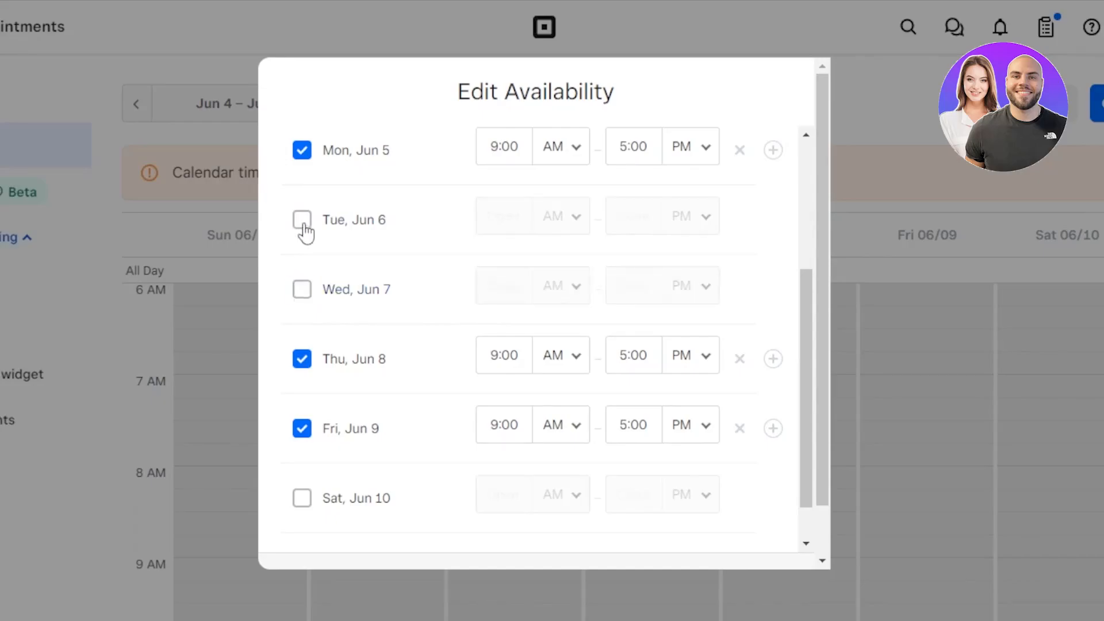
pyautogui.click(305, 227)
pyautogui.click(301, 291)
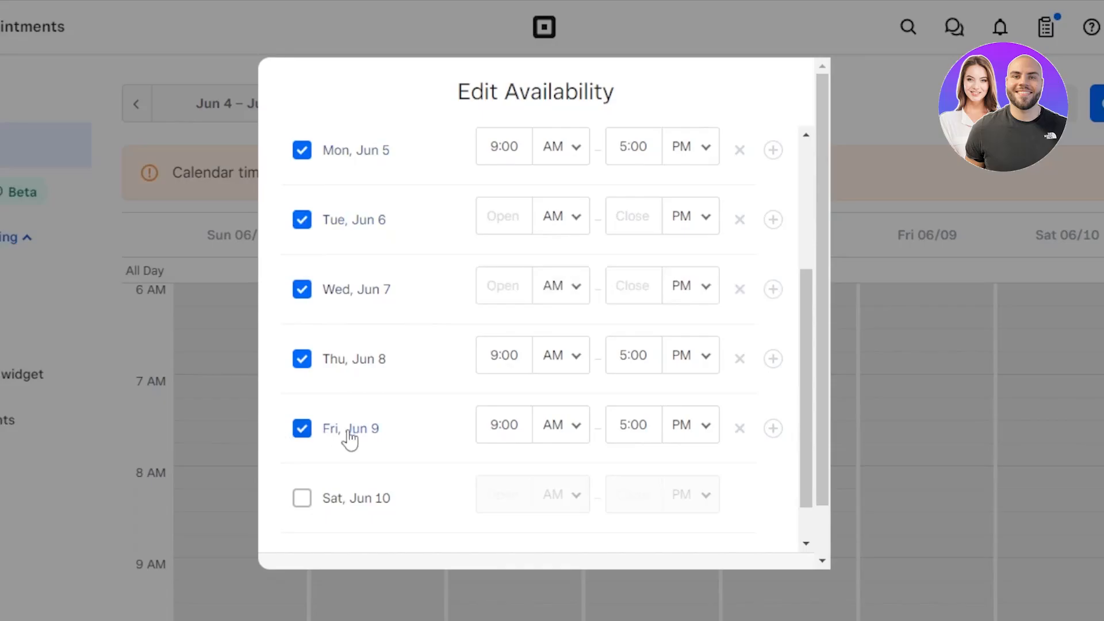
pyautogui.moveTo(806, 274); pyautogui.dragTo(806, 225)
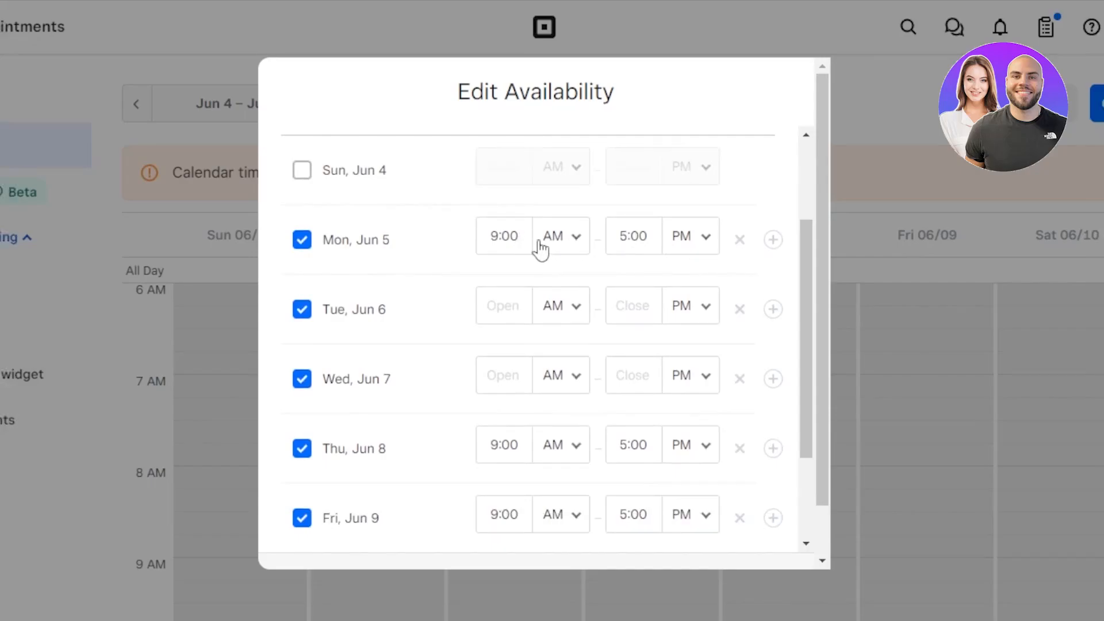
# - Set Monday to 10:00 AM–10:00 PM and remove its empty second time slot
pyautogui.click(576, 244)
pyautogui.click(517, 241)
pyautogui.write('10:')
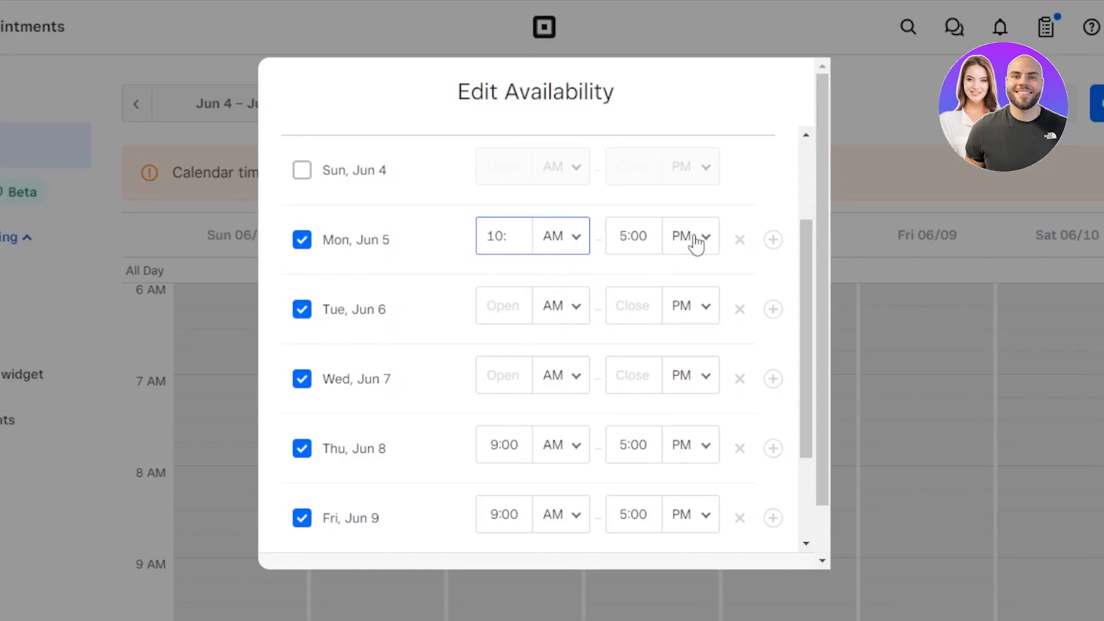
pyautogui.click(638, 237)
pyautogui.write('10:')
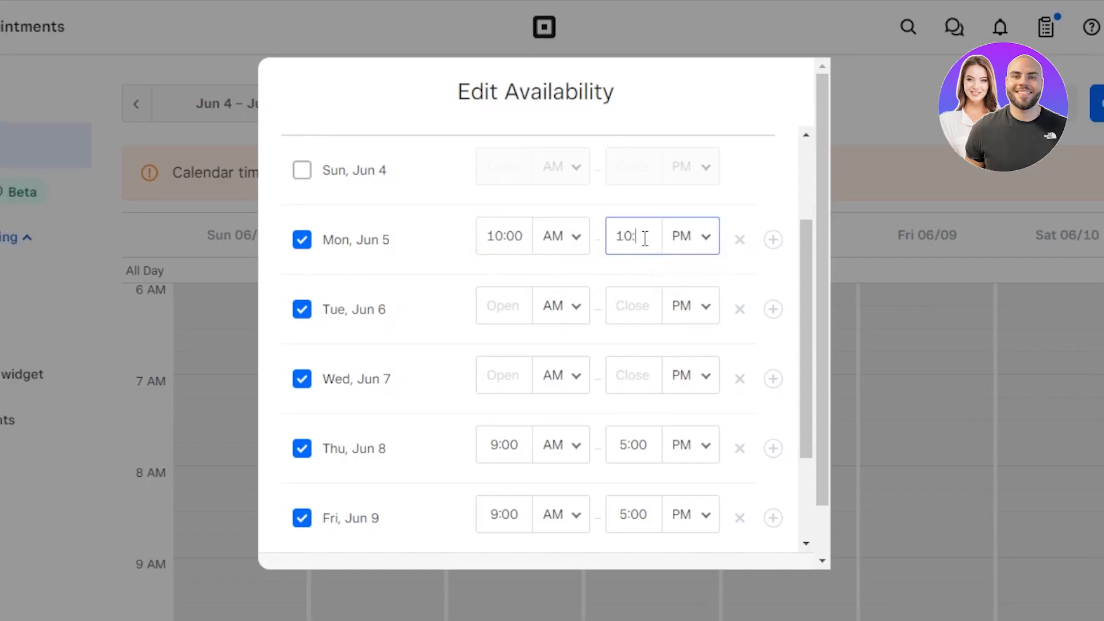
pyautogui.click(506, 303)
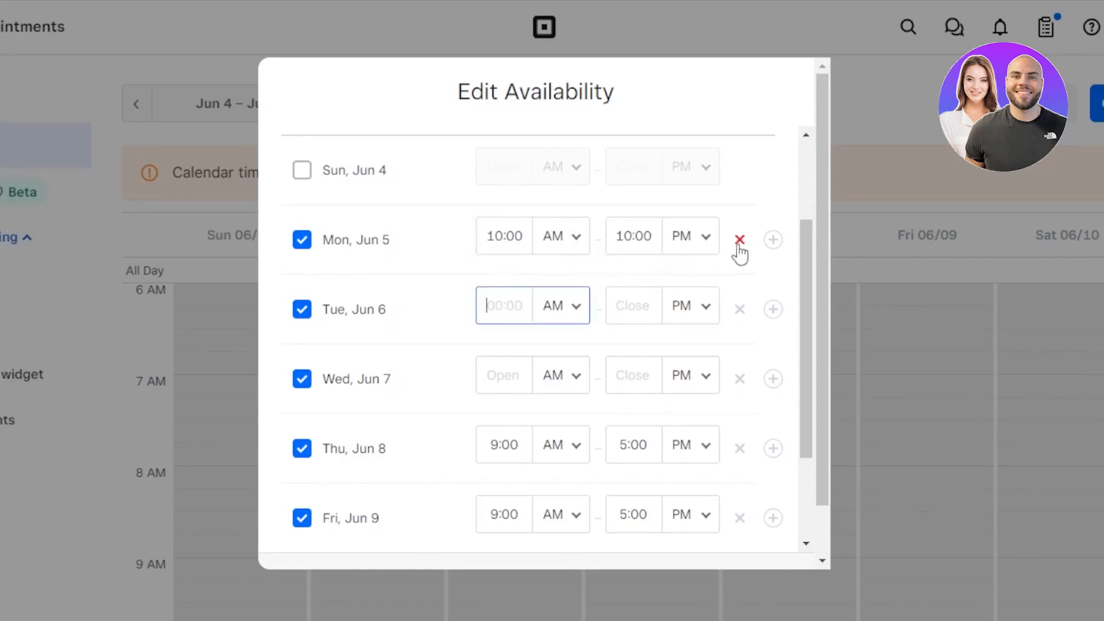
pyautogui.click(774, 240)
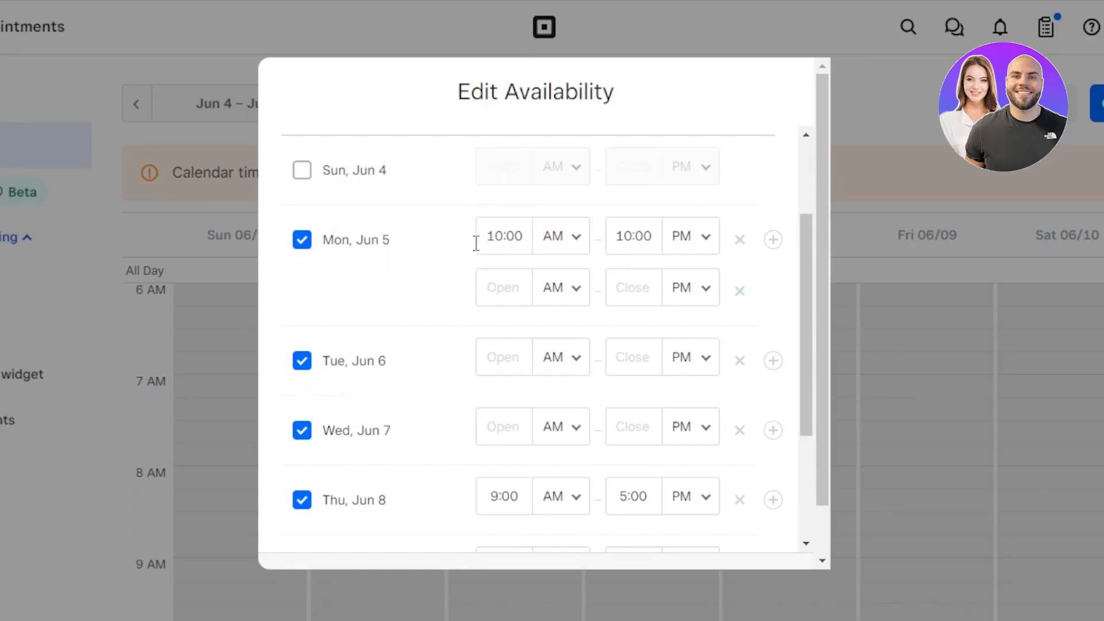
pyautogui.click(740, 293)
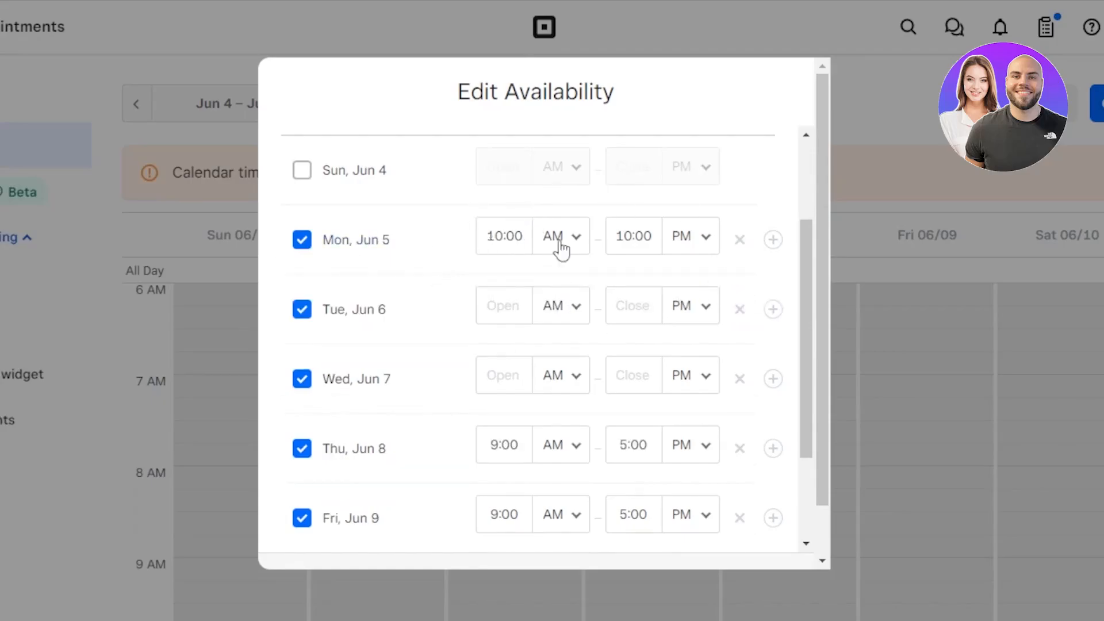
# - Enter Tuesday's 9:00 AM–7:00 PM hours and leave Saturday Jun 10 unavailable
pyautogui.click(492, 309)
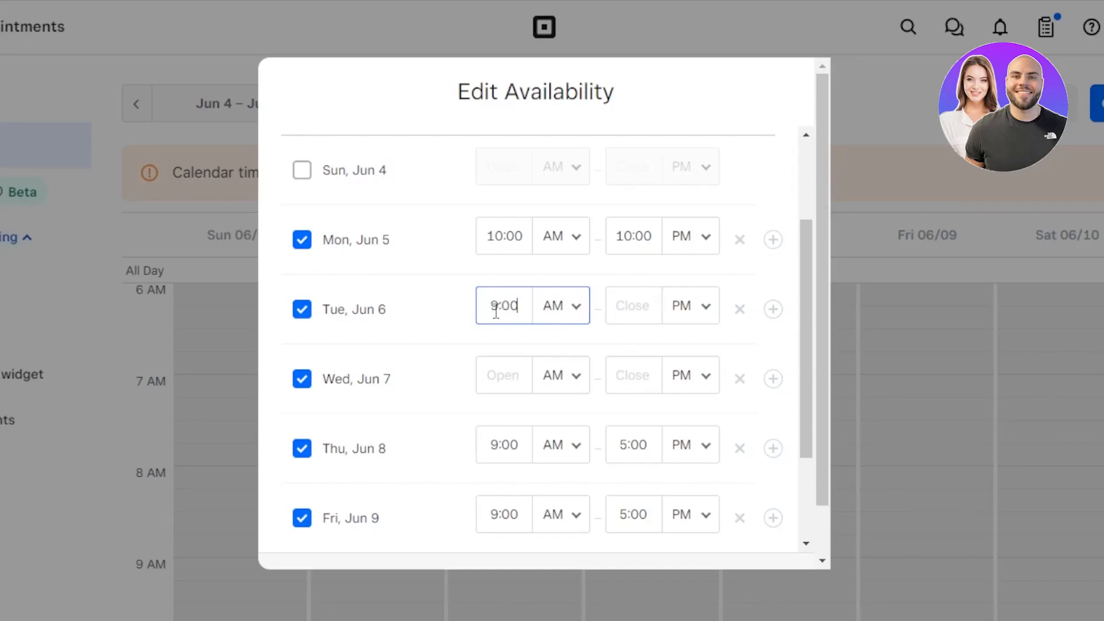
pyautogui.click(633, 316)
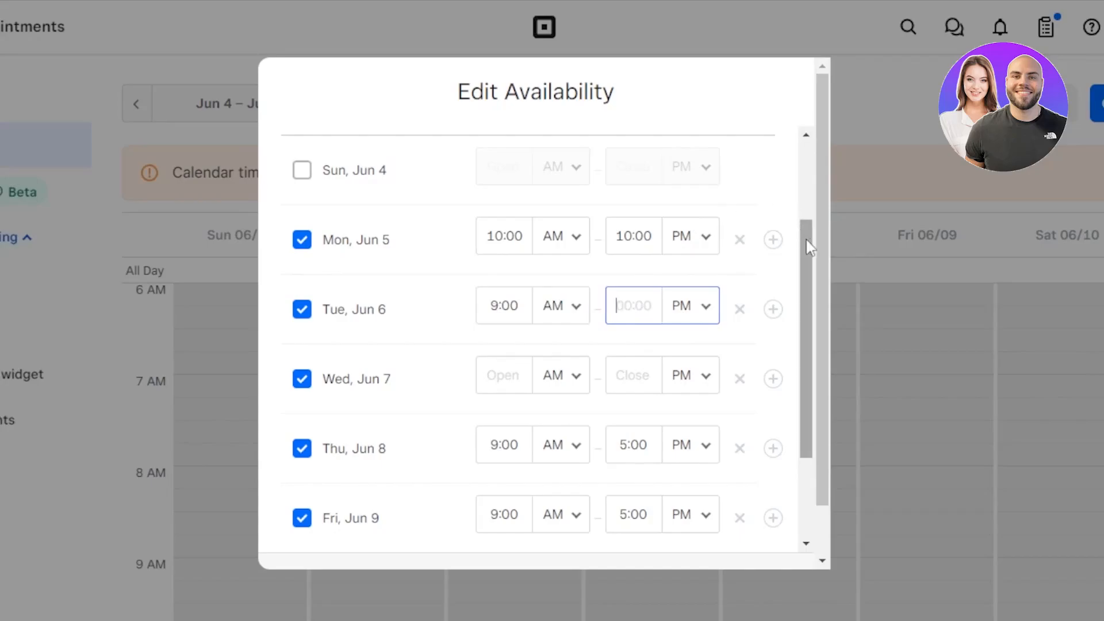
pyautogui.moveTo(806, 237); pyautogui.dragTo(807, 260)
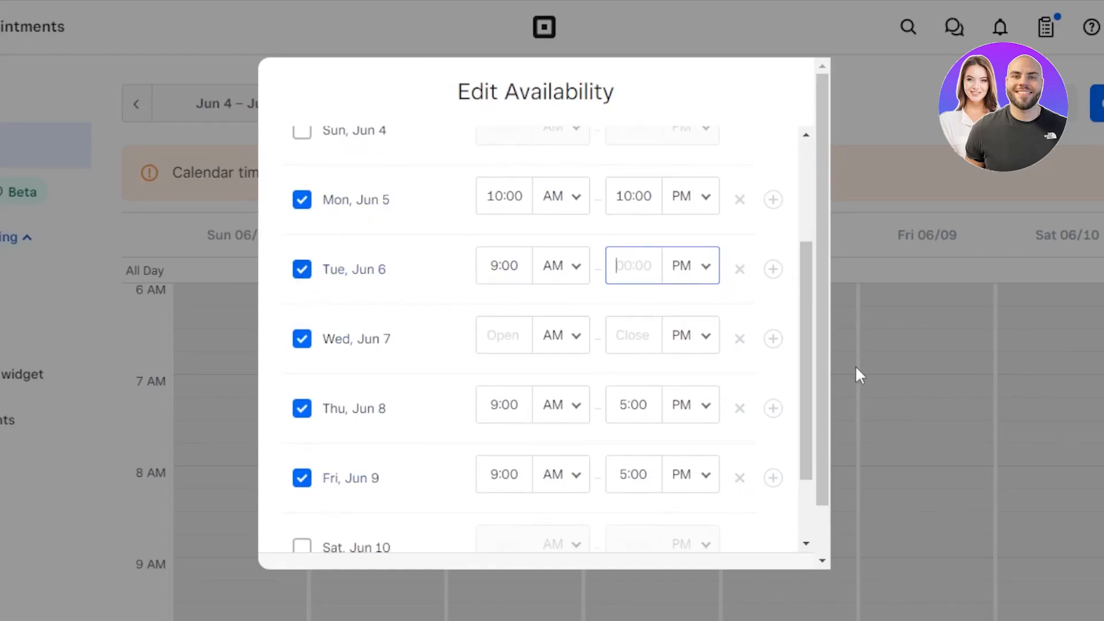
pyautogui.scroll(-2, 809, 345)
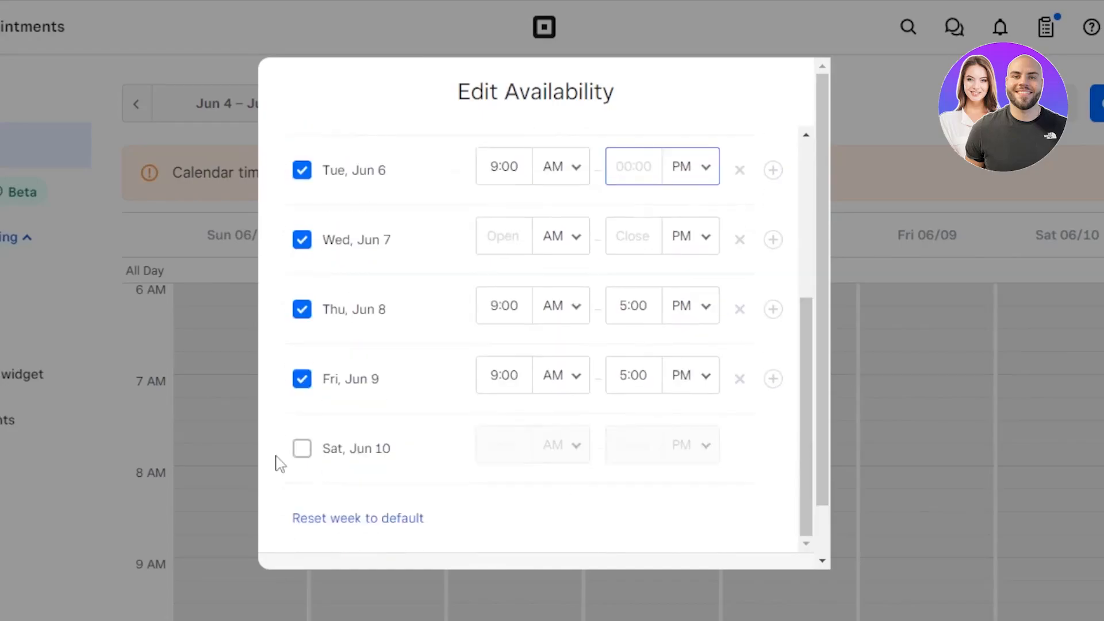
pyautogui.click(301, 455)
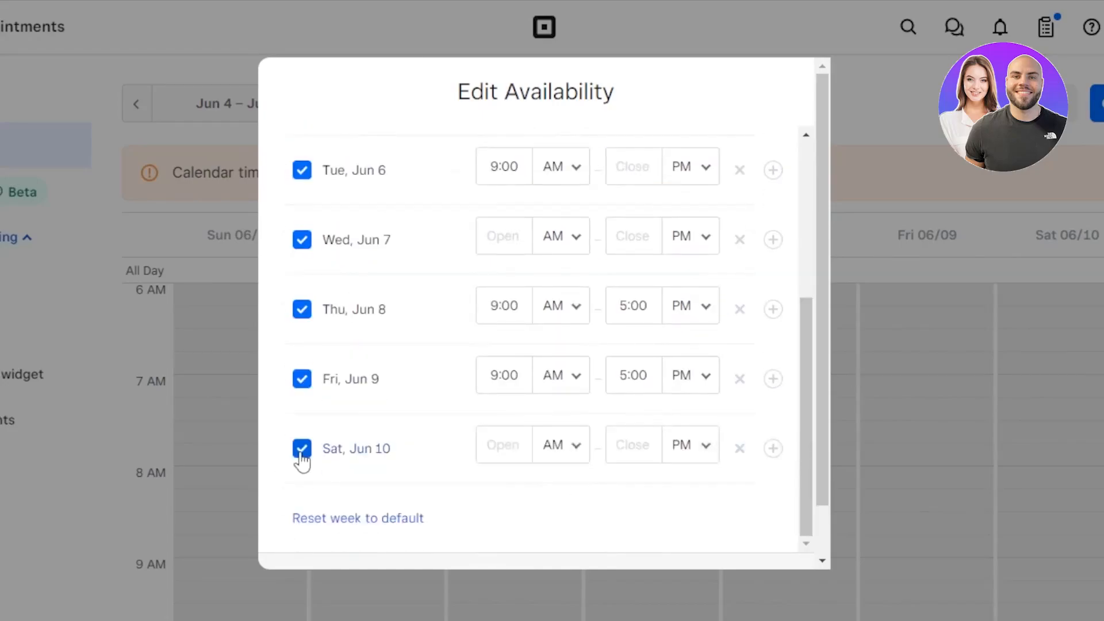
pyautogui.click(309, 459)
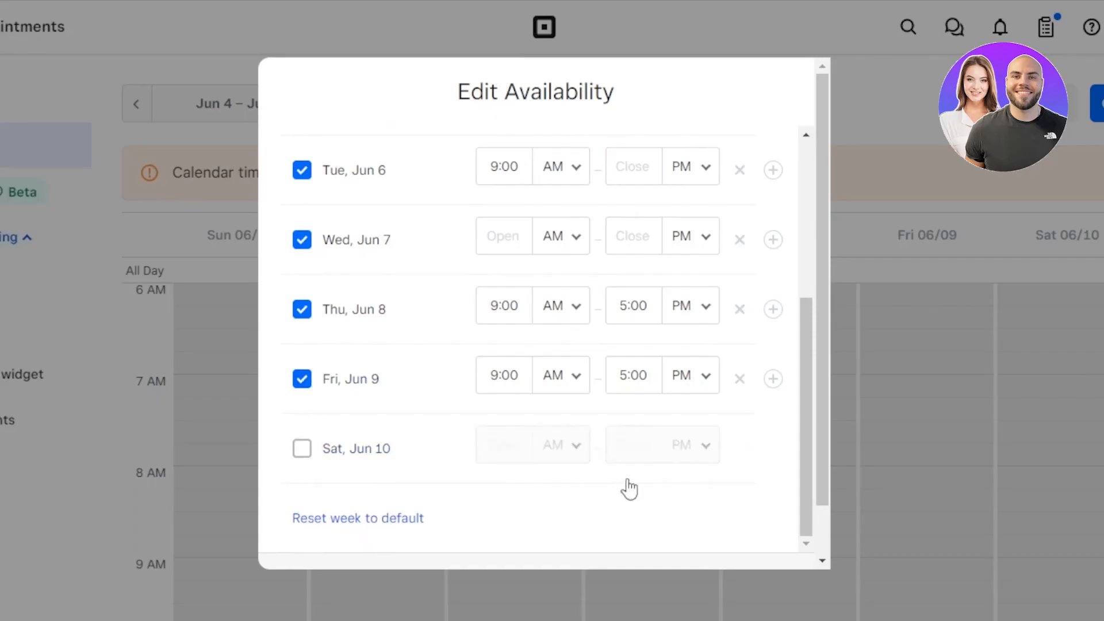
pyautogui.moveTo(802, 369); pyautogui.dragTo(805, 192)
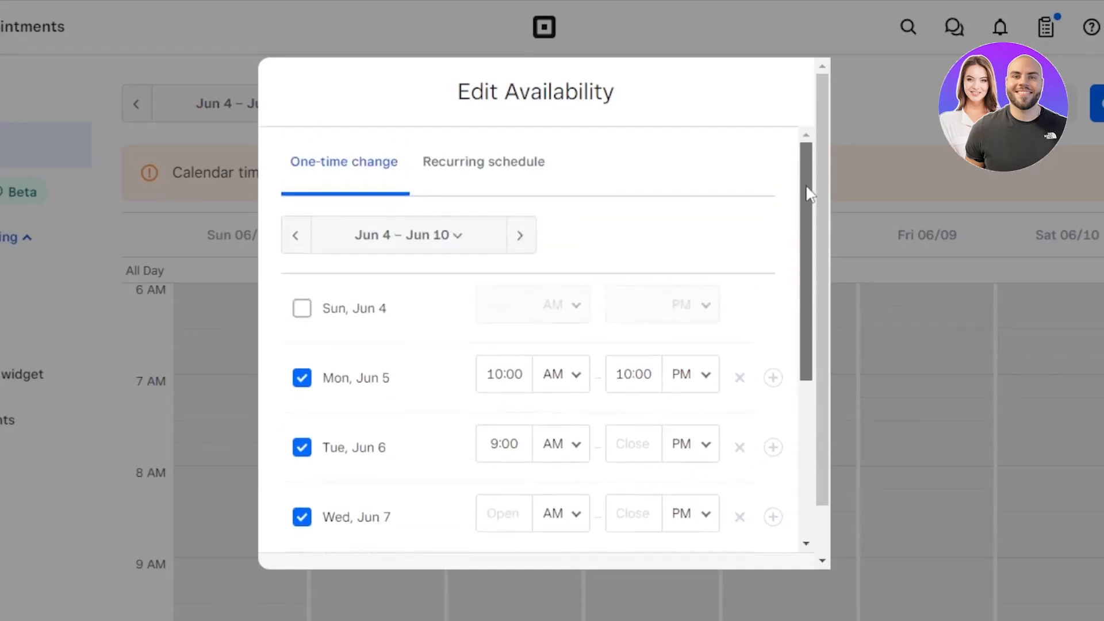
# - Switch to the Recurring schedule and scroll through its weekly hours
pyautogui.click(495, 166)
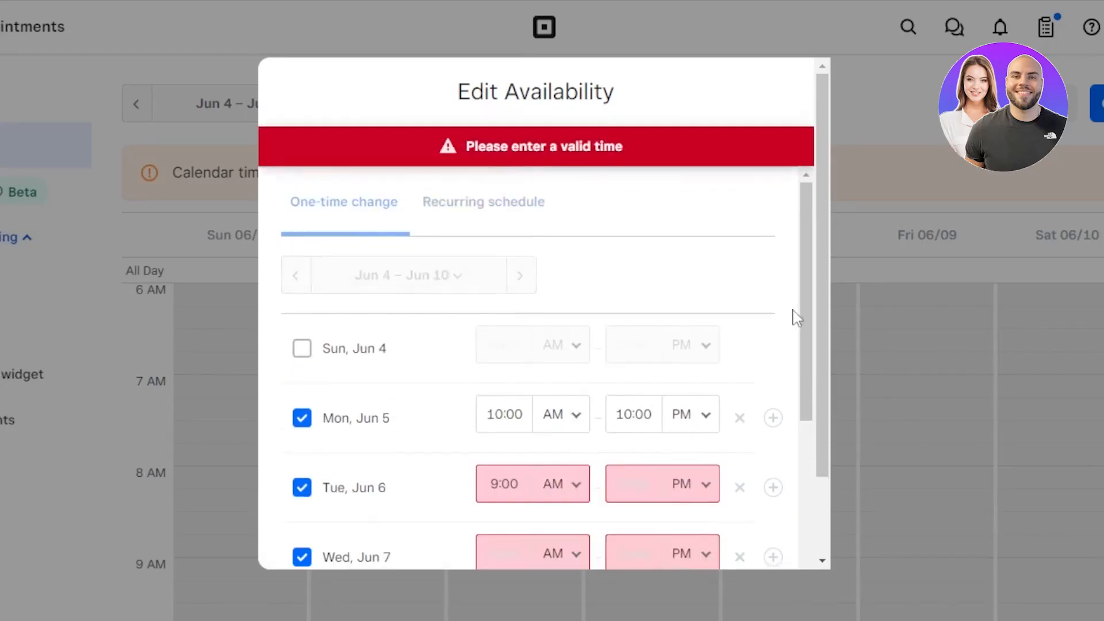
pyautogui.moveTo(806, 208)
pyautogui.mouseDown()
pyautogui.moveTo(806, 360)
pyautogui.moveTo(806, 205)
pyautogui.mouseUp()
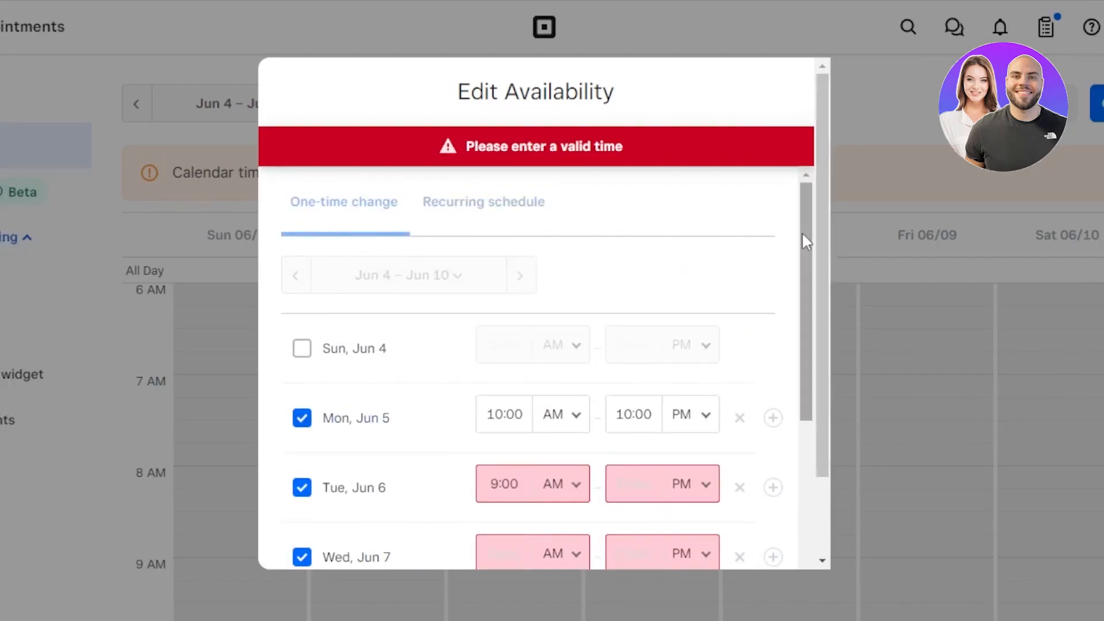
pyautogui.moveTo(807, 240); pyautogui.dragTo(604, 371)
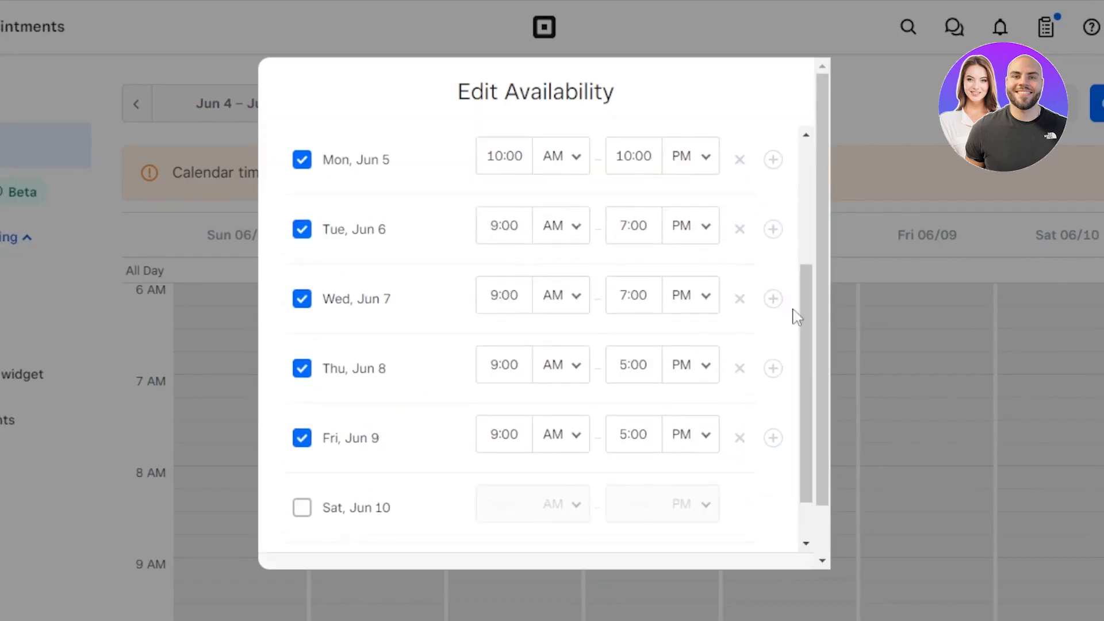
pyautogui.moveTo(802, 311); pyautogui.dragTo(800, 279)
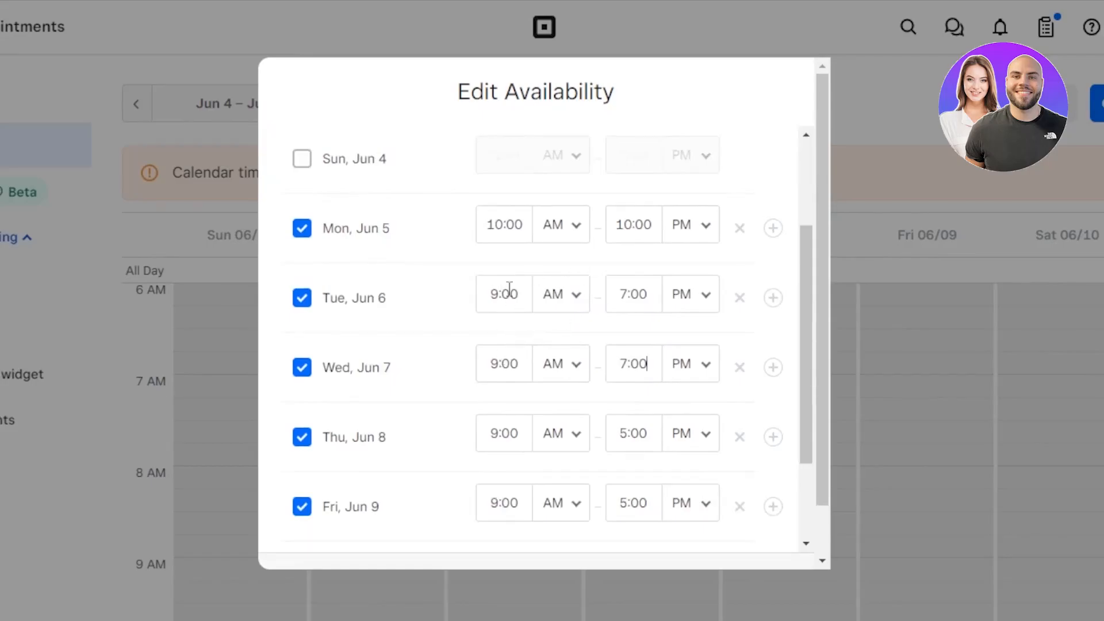
pyautogui.moveTo(802, 343); pyautogui.dragTo(788, 230)
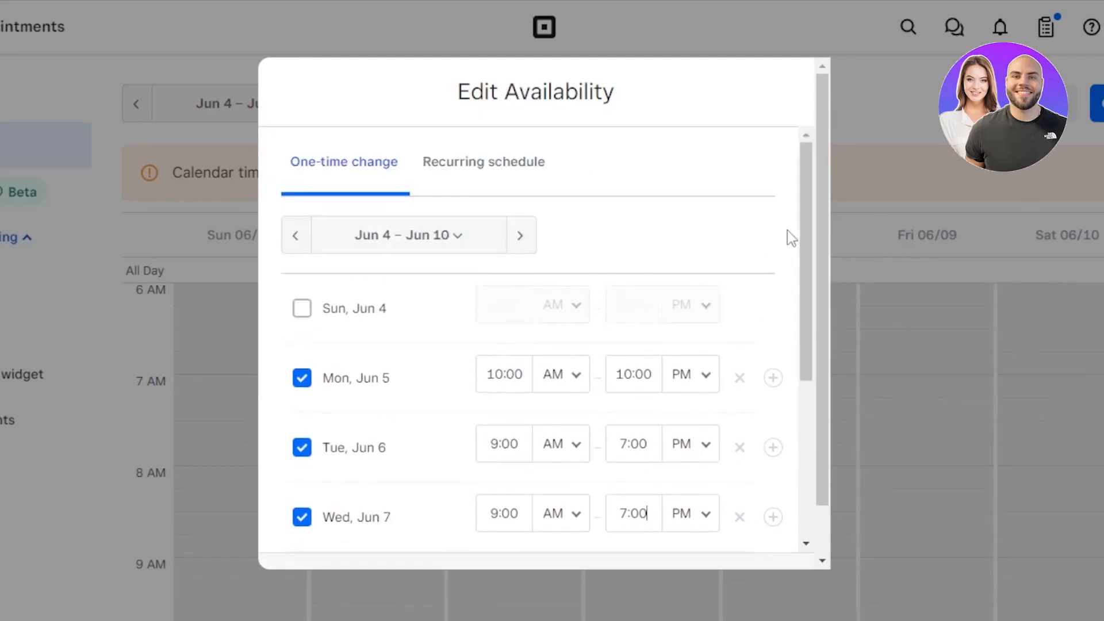
# - Check the Recurring schedule, return to One-time change, and save the availability
pyautogui.click(475, 165)
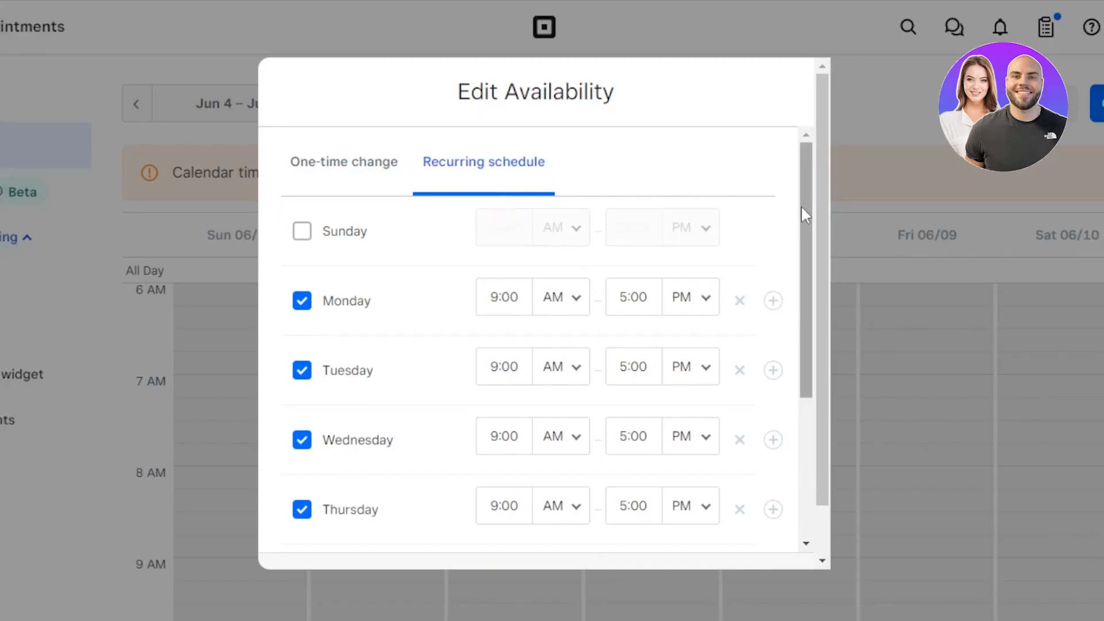
pyautogui.moveTo(799, 212); pyautogui.dragTo(789, 183)
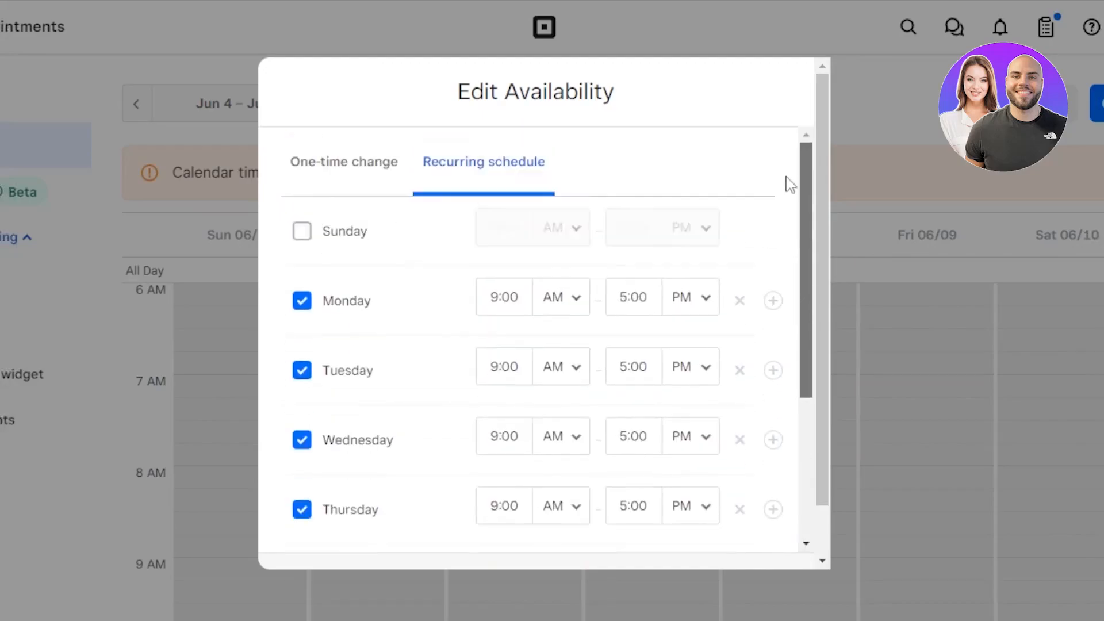
pyautogui.click(323, 168)
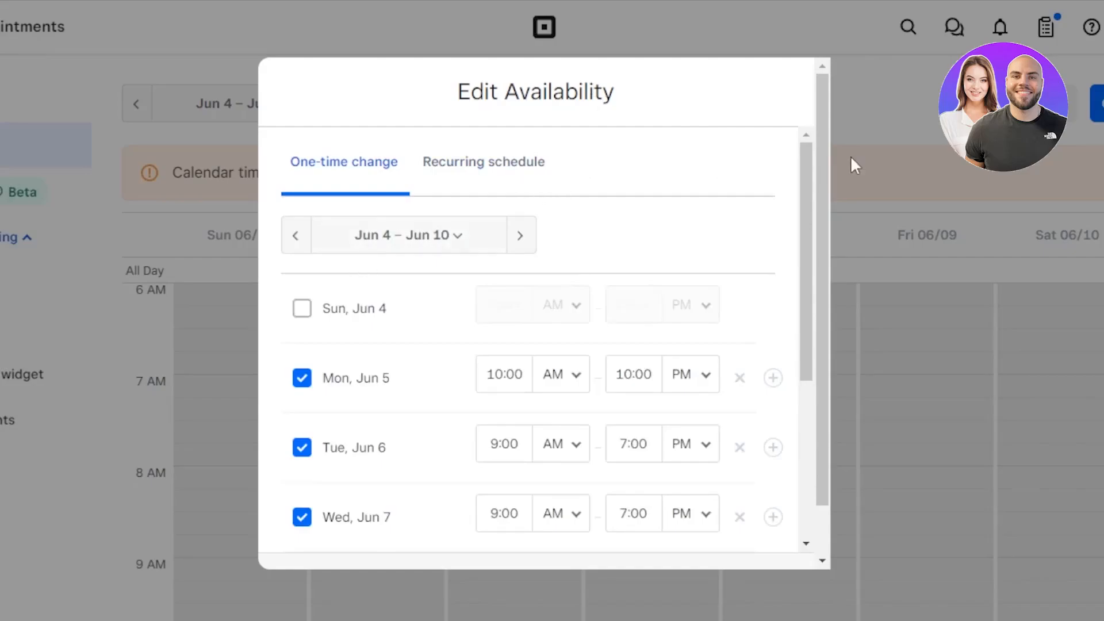
pyautogui.click(895, 103)
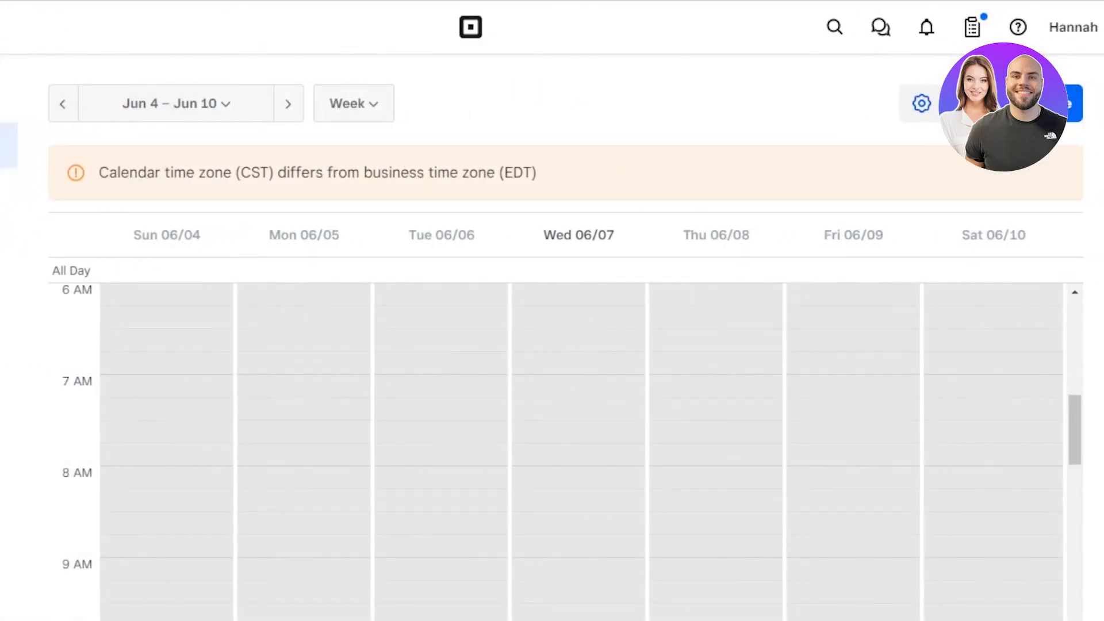
# - Start a new appointment and keep Appointment as its event type
pyautogui.click(1046, 105)
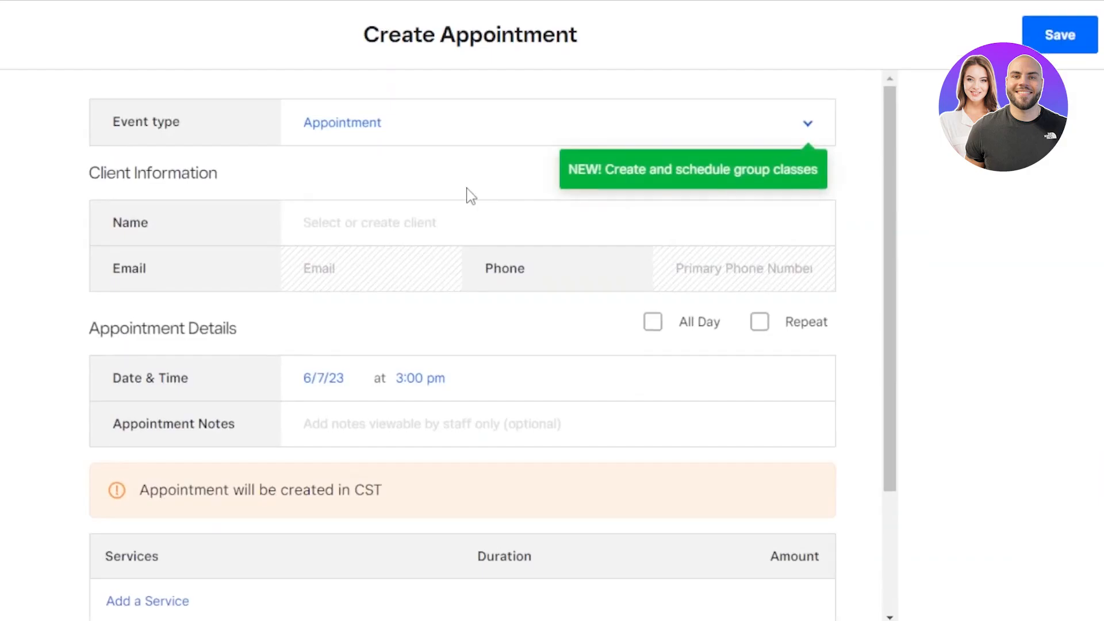
pyautogui.click(326, 135)
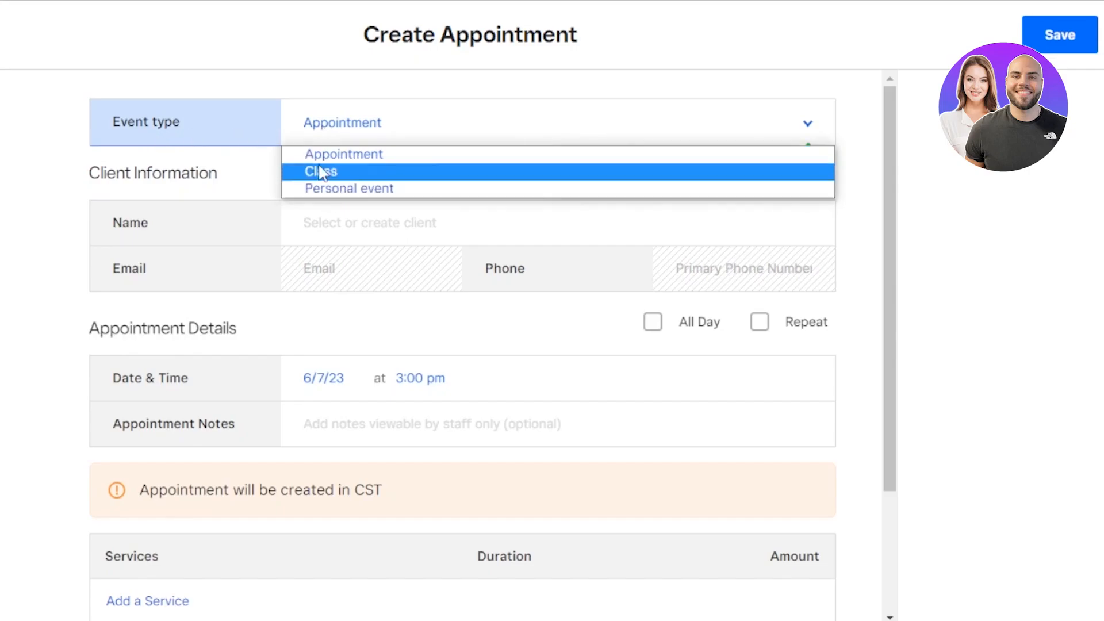
pyautogui.click(362, 157)
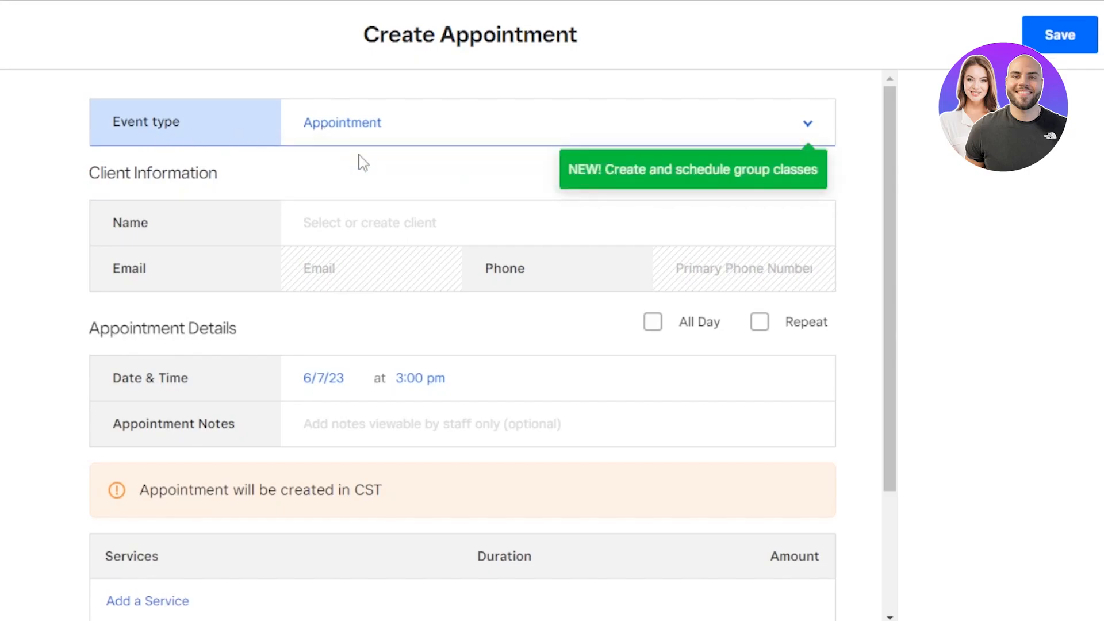
pyautogui.click(292, 139)
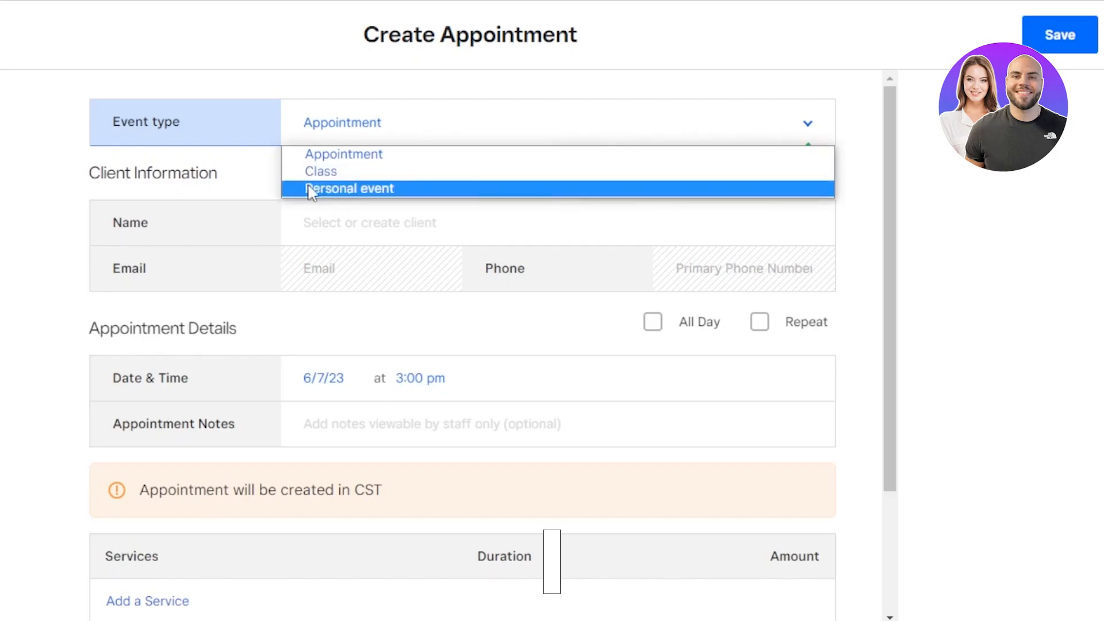
pyautogui.click(328, 154)
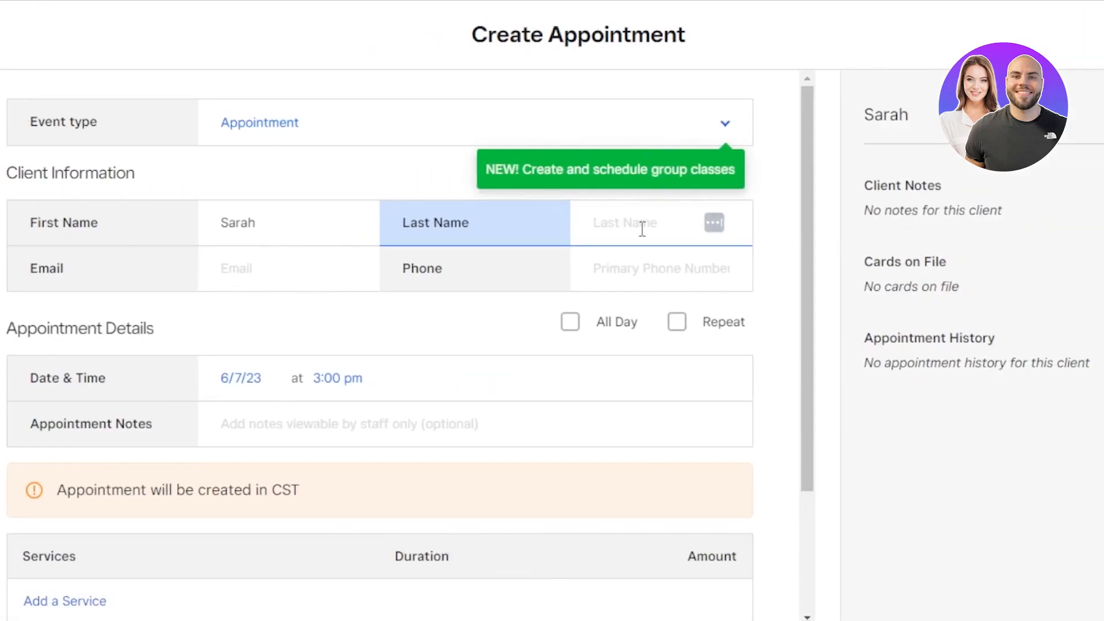
# - Fill in the client's first name, last name and e-mail address
pyautogui.write('Ben')
pyautogui.click(246, 271)
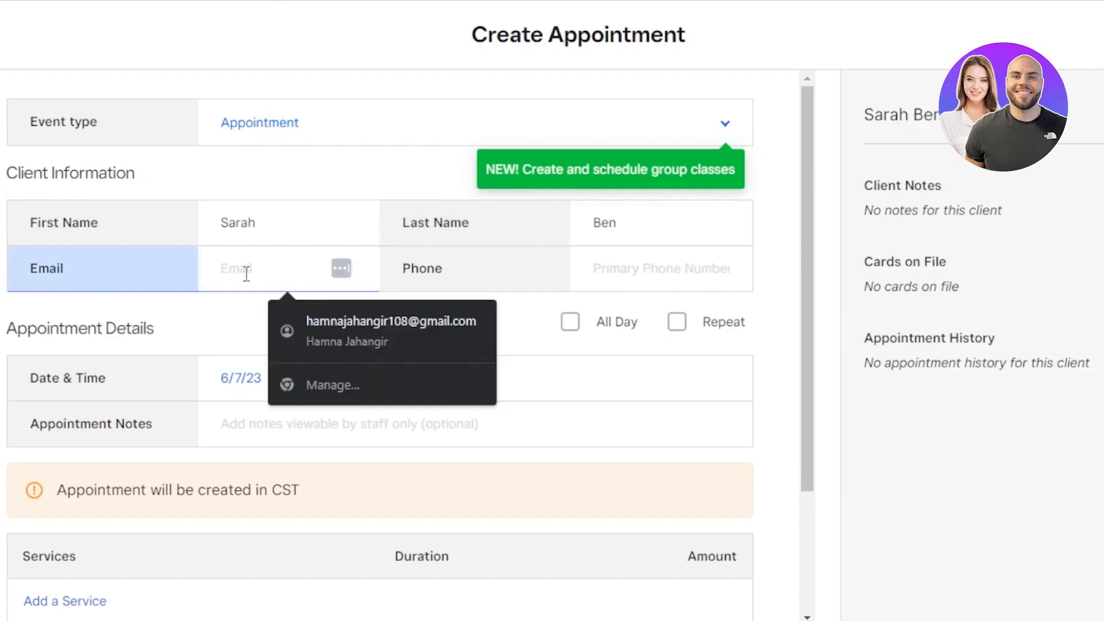
pyautogui.scroll(-1, 515, 232)
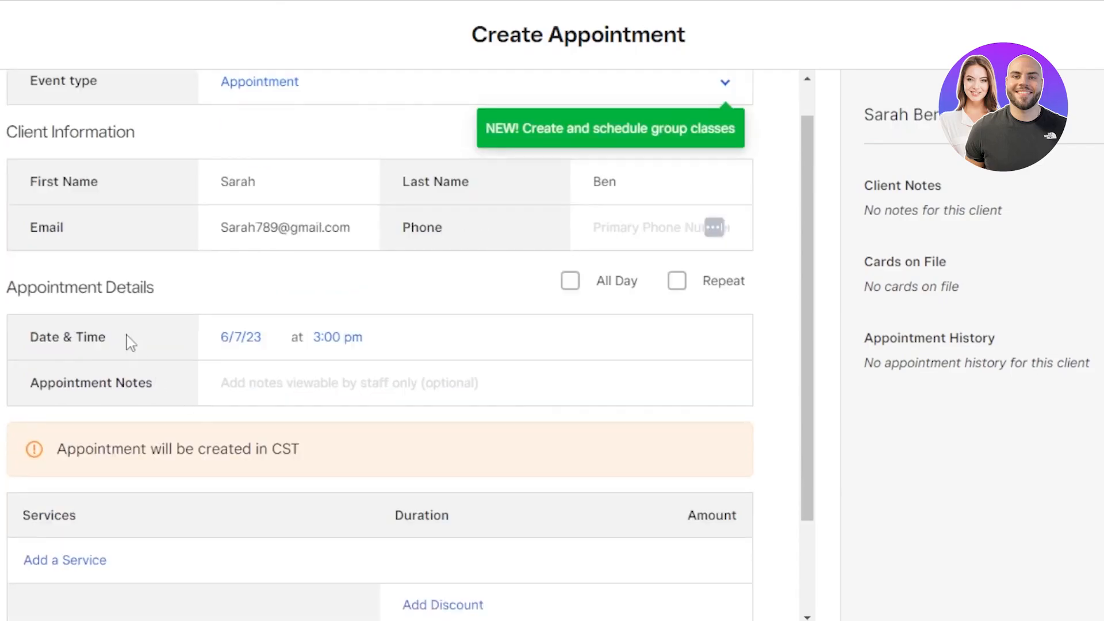
# - Set the appointment to June 7 (6/7/23) starting at 8:00 pm
pyautogui.click(246, 339)
pyautogui.click(355, 555)
pyautogui.click(330, 339)
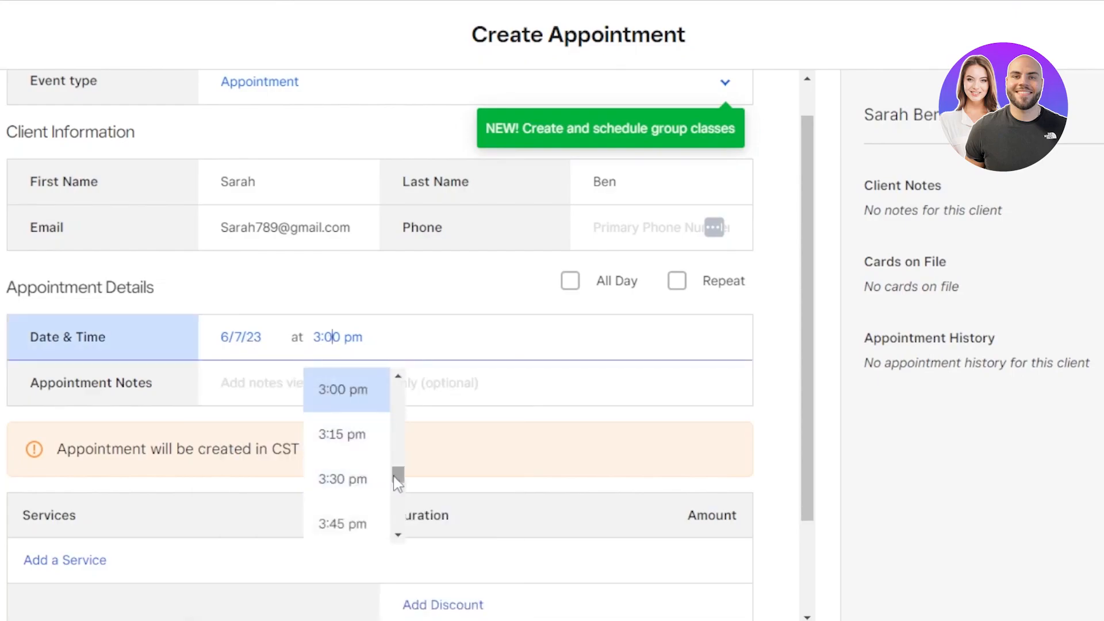
pyautogui.moveTo(396, 478); pyautogui.dragTo(397, 503)
pyautogui.click(344, 466)
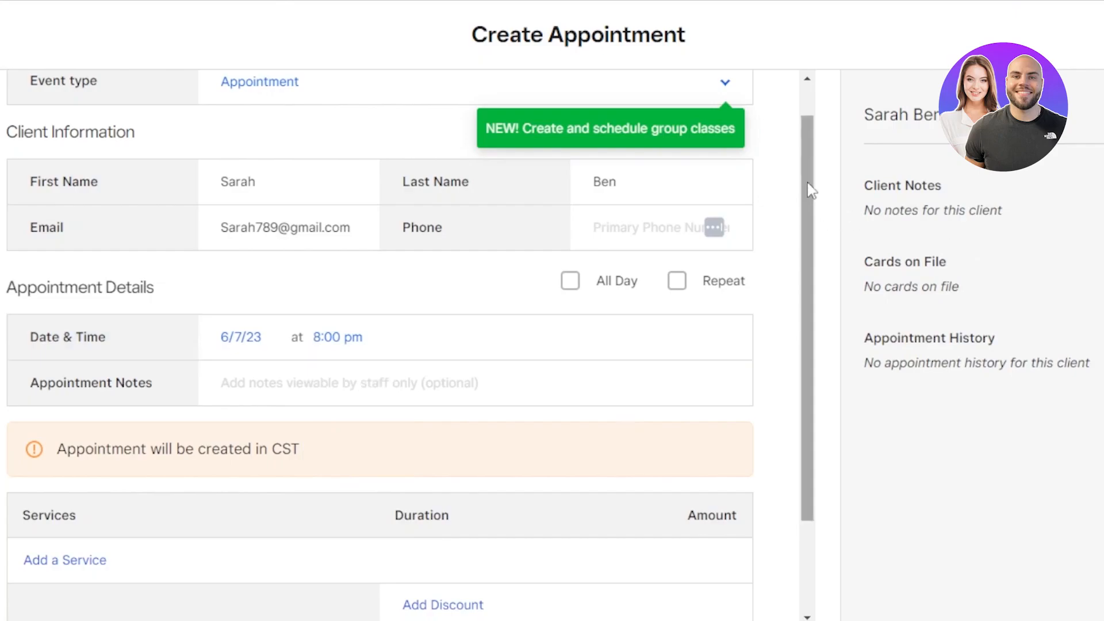
pyautogui.moveTo(805, 244); pyautogui.dragTo(808, 333)
pyautogui.click(250, 277)
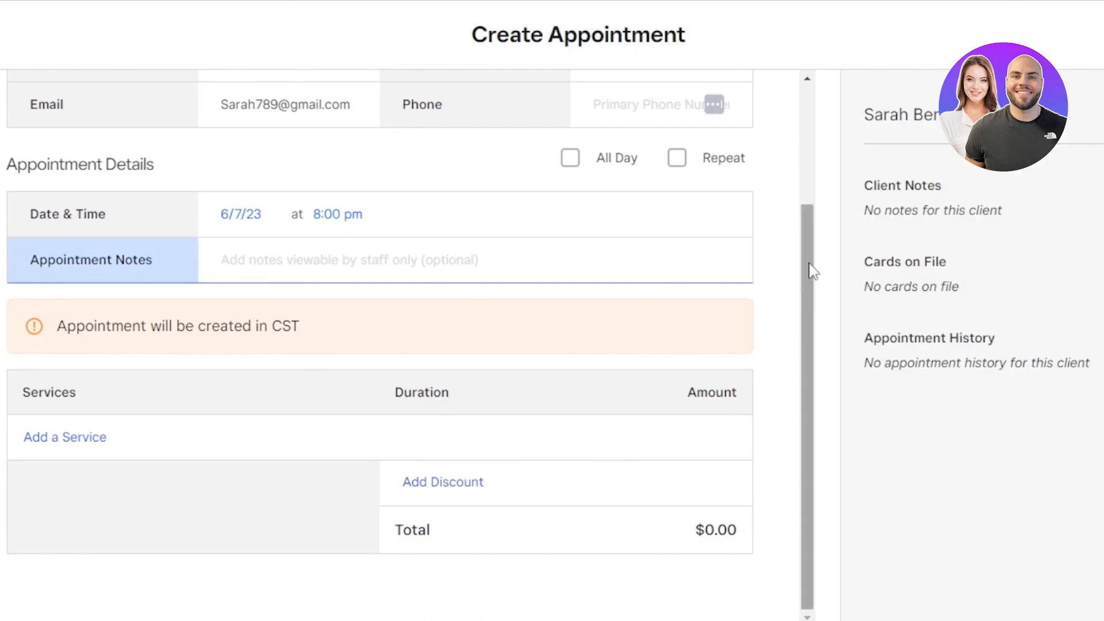
pyautogui.moveTo(811, 267); pyautogui.dragTo(801, 370)
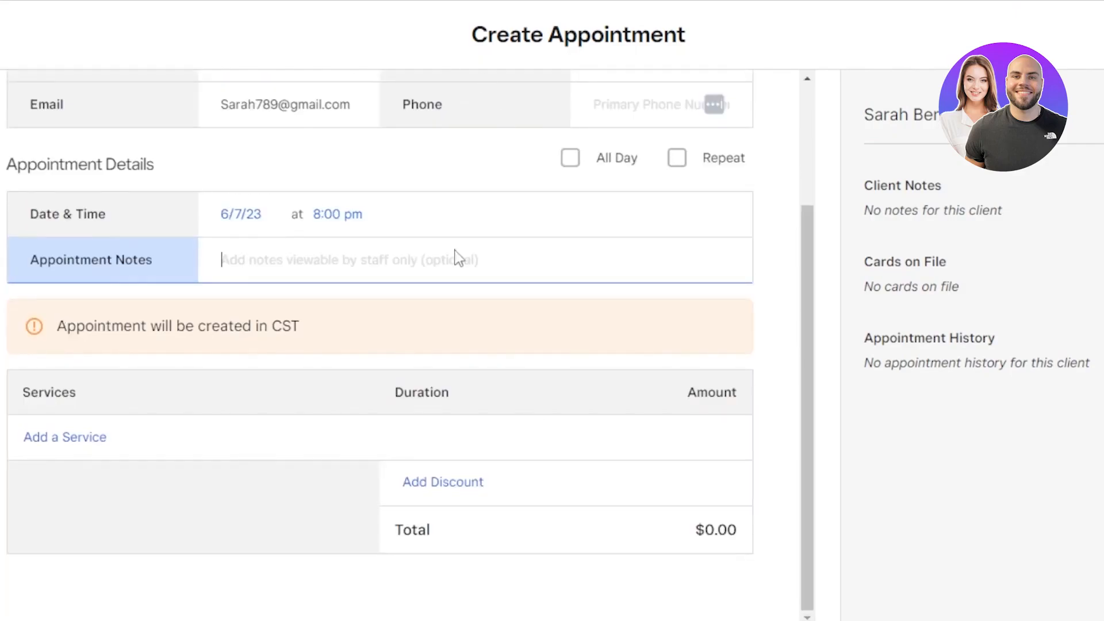
# - Add Color Treatment at $200.00 with a 2h duration to the appointment
pyautogui.click(1100, 35)
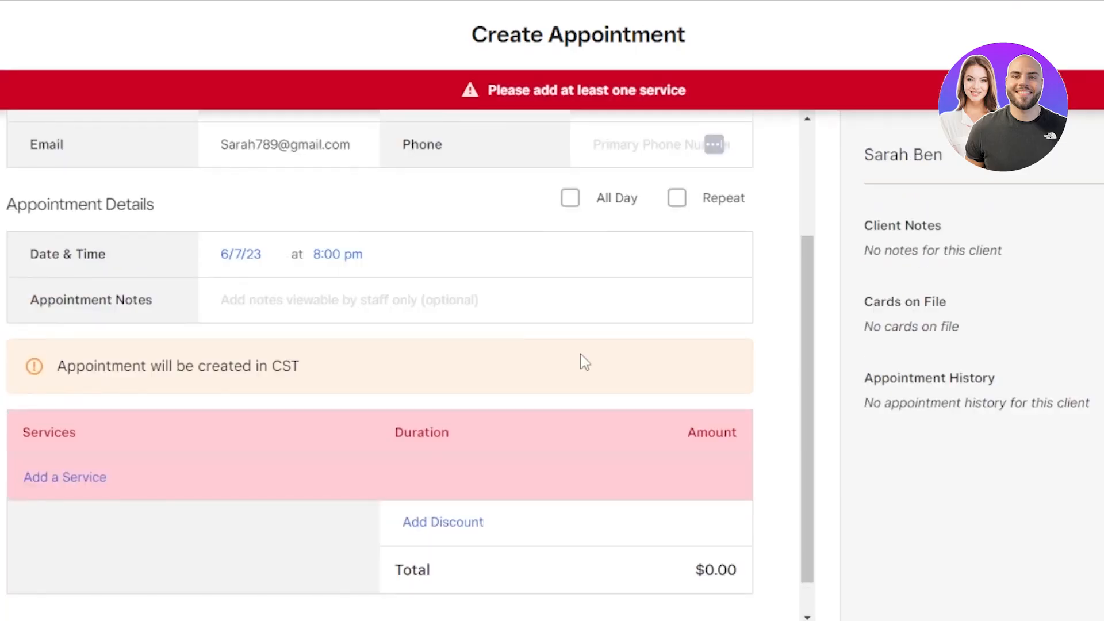
pyautogui.click(58, 480)
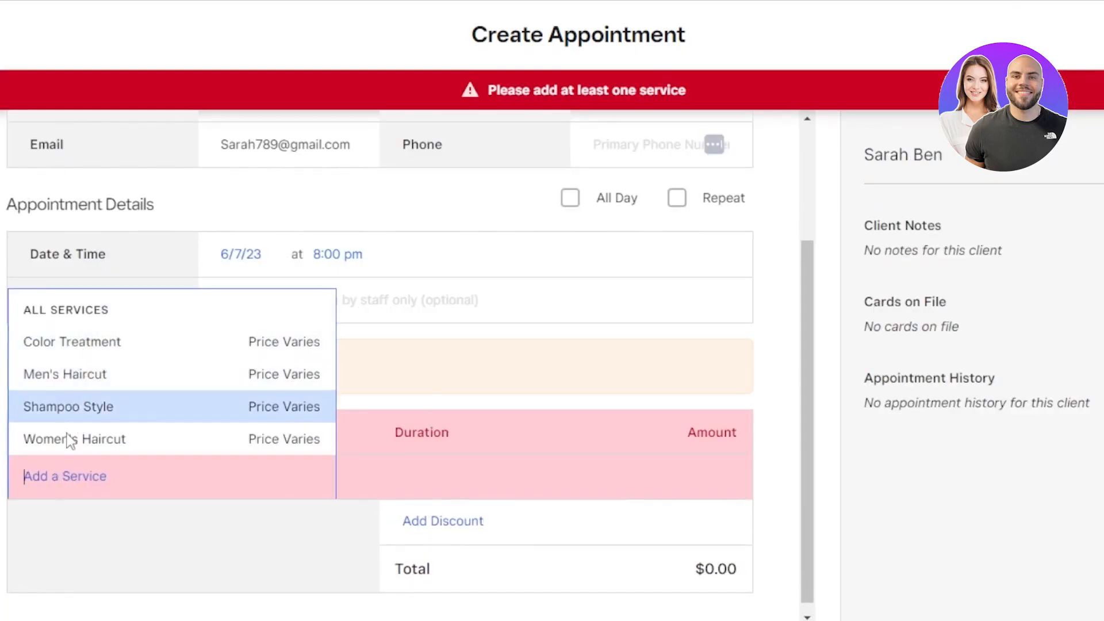
pyautogui.click(71, 345)
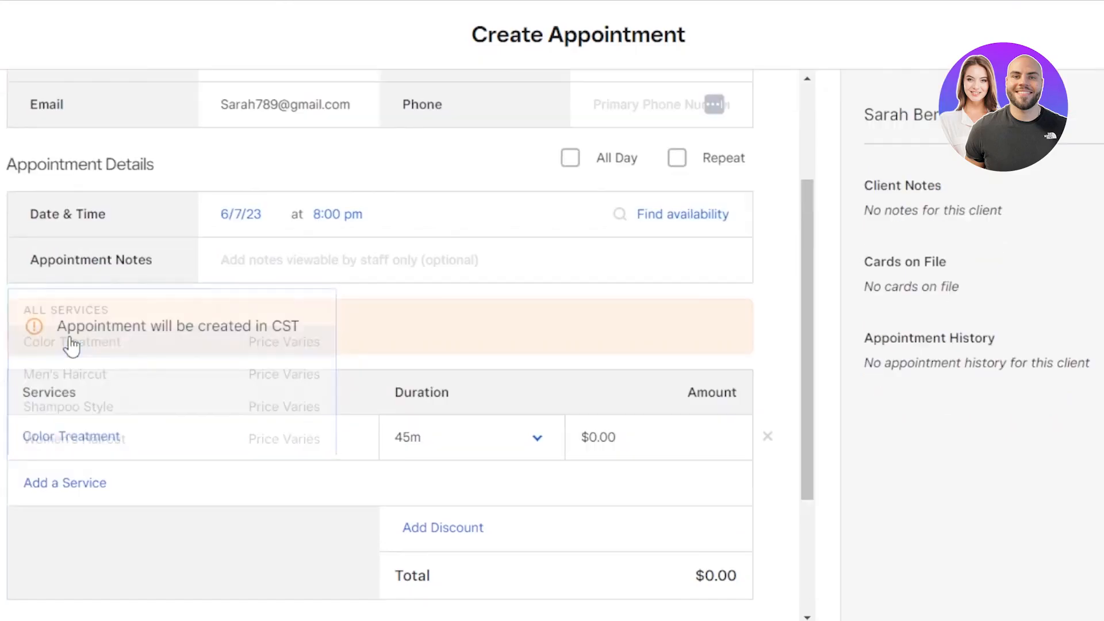
pyautogui.scroll(-2, 813, 353)
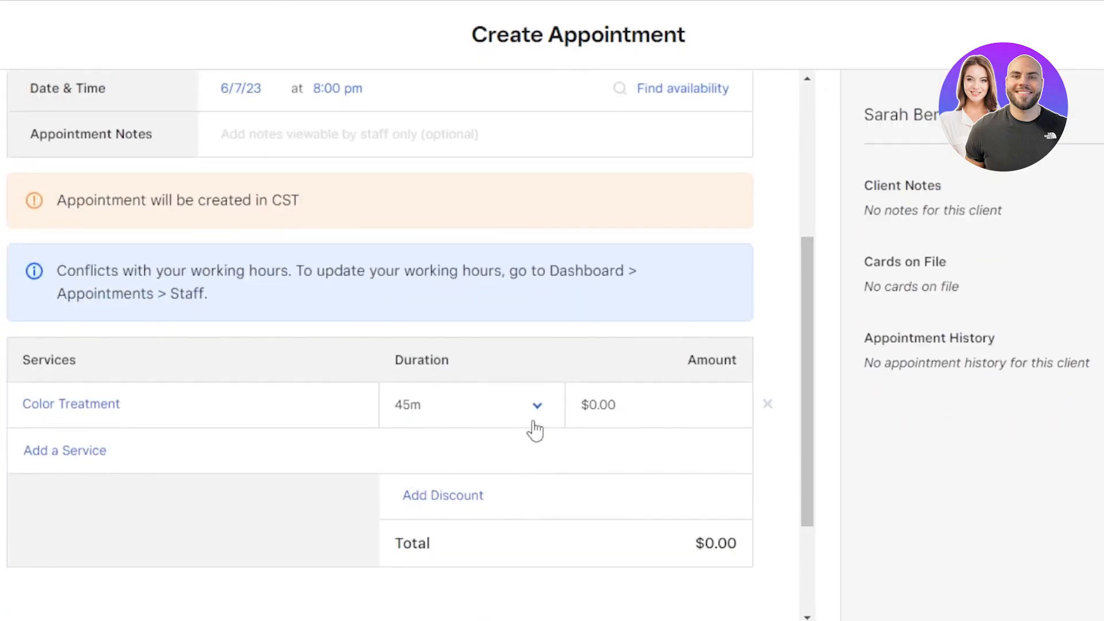
pyautogui.click(534, 423)
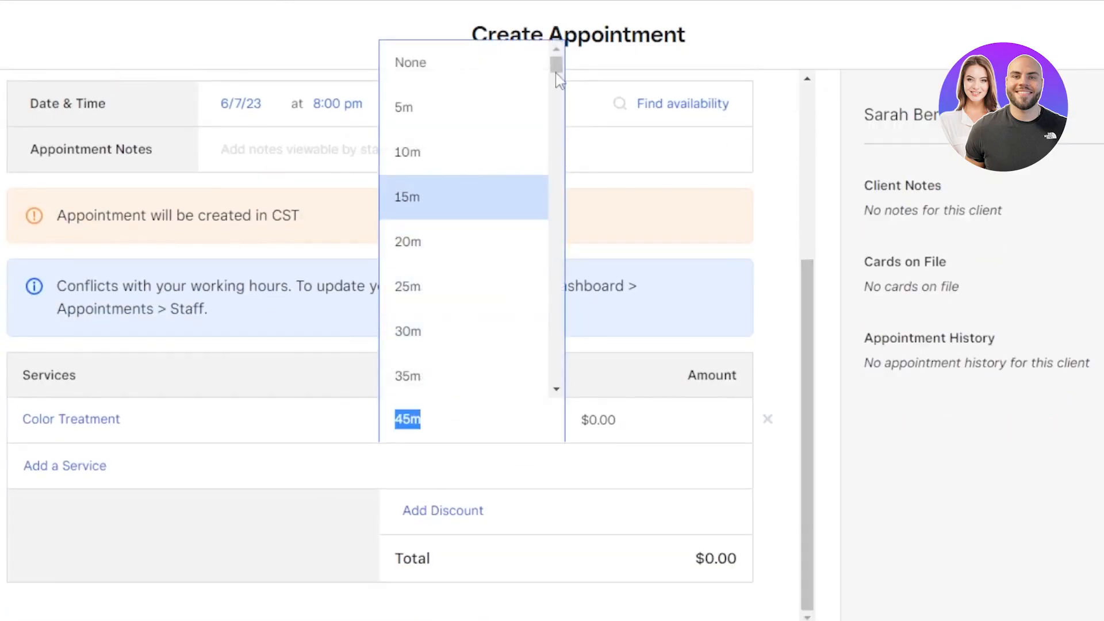
pyautogui.moveTo(555, 65); pyautogui.dragTo(555, 86)
pyautogui.click(414, 166)
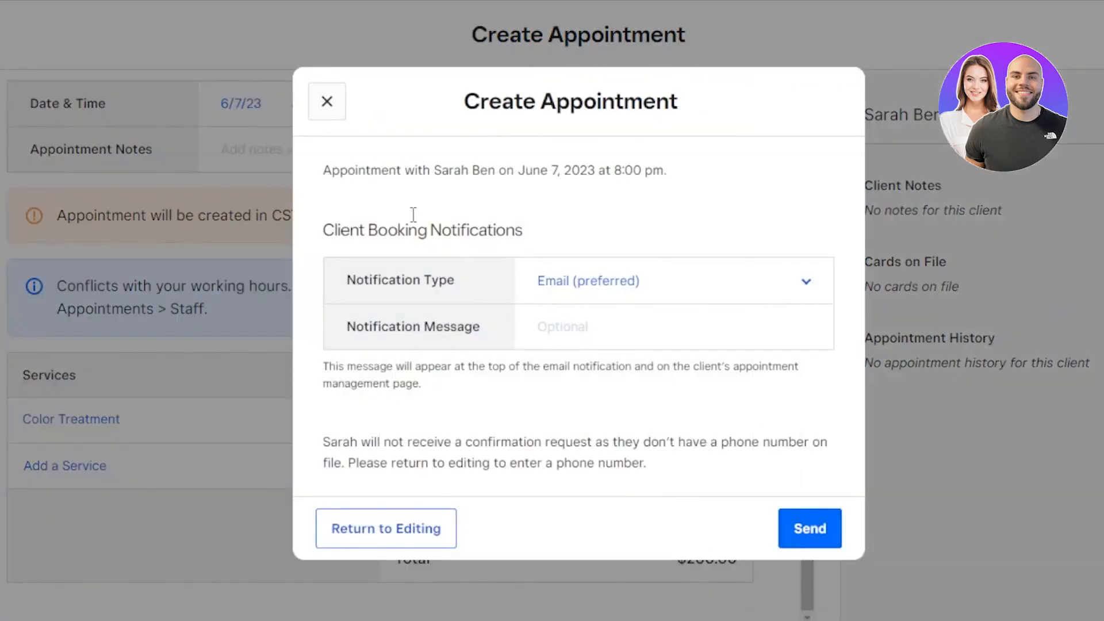
pyautogui.click(324, 103)
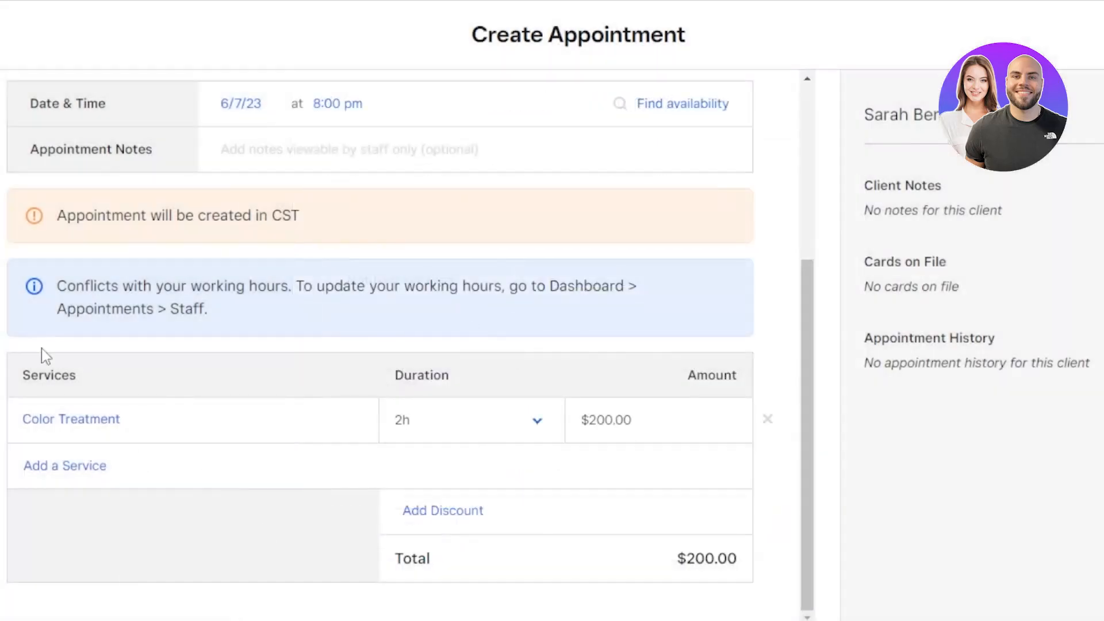
pyautogui.moveTo(807, 324)
pyautogui.mouseDown()
pyautogui.moveTo(795, 122)
pyautogui.moveTo(797, 331)
pyautogui.mouseUp()
pyautogui.moveTo(817, 271); pyautogui.dragTo(802, 305)
# - Save the appointment with Notification Type set to Don't Send a Notification
pyautogui.click(1072, 25)
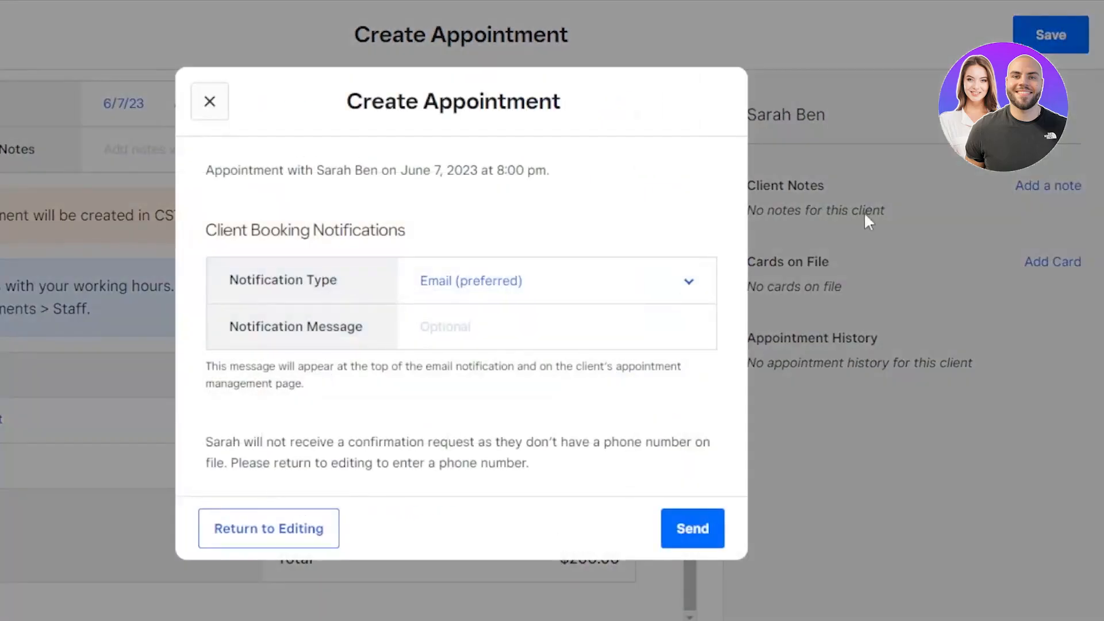
pyautogui.click(598, 287)
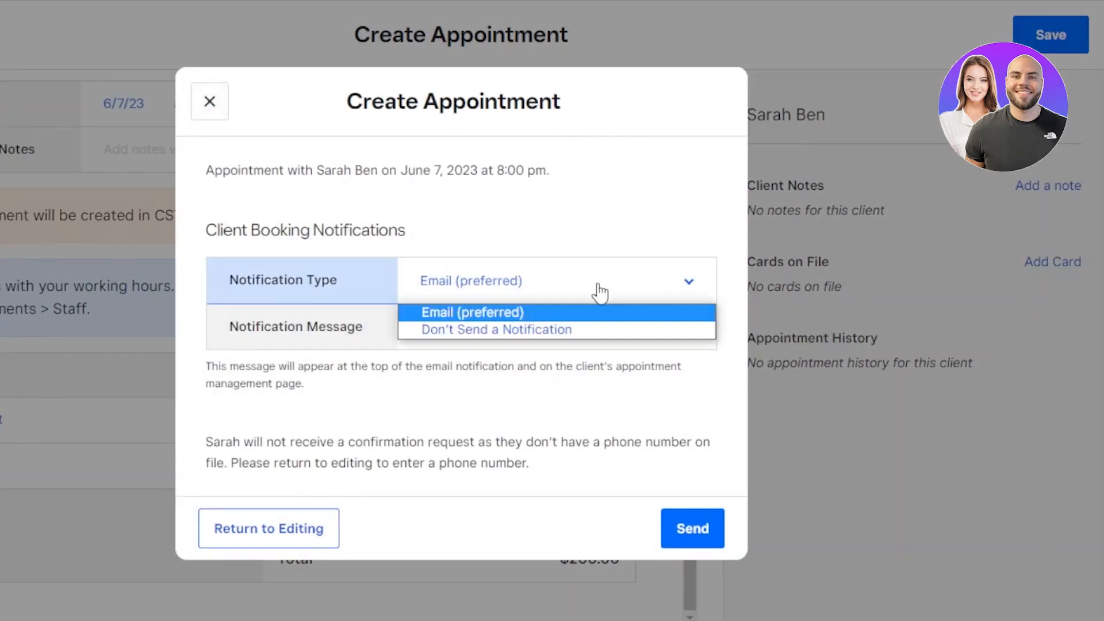
pyautogui.click(485, 316)
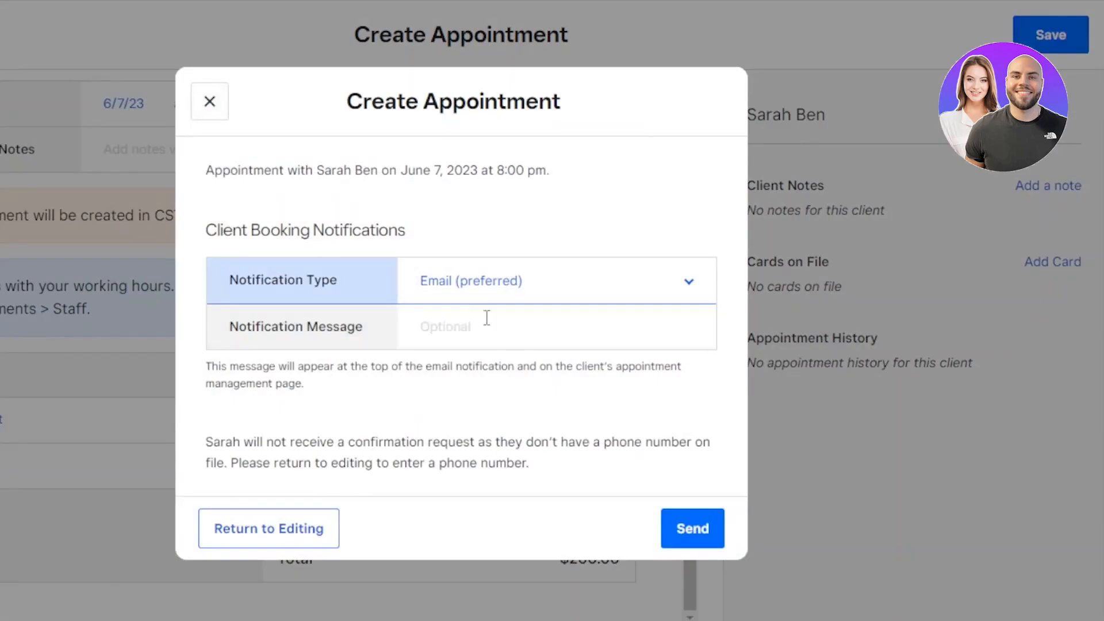
pyautogui.click(435, 296)
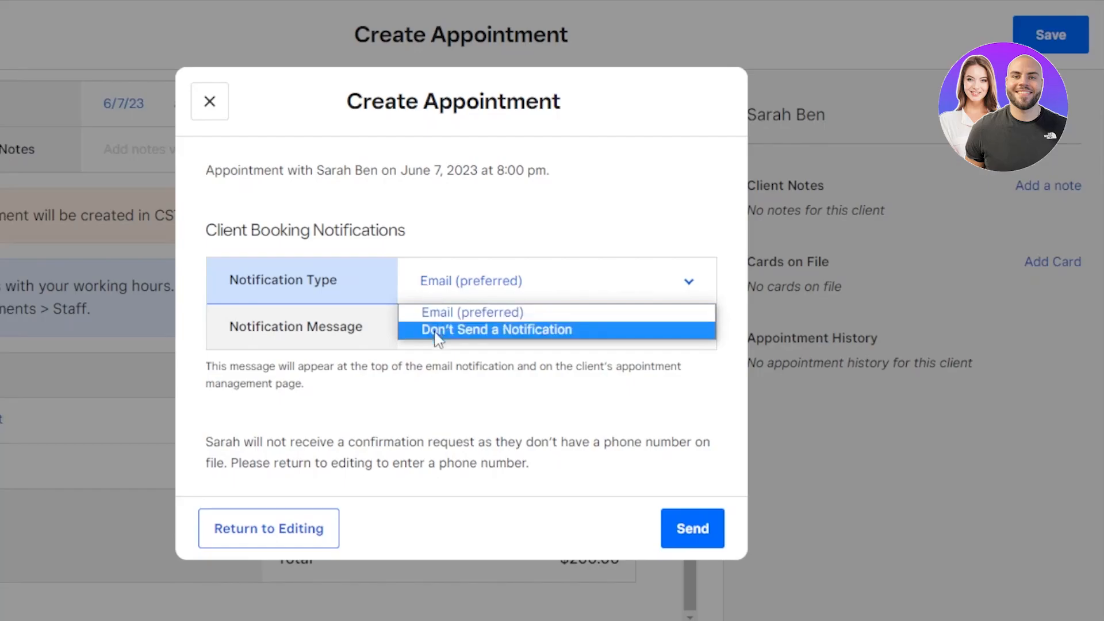
pyautogui.click(438, 330)
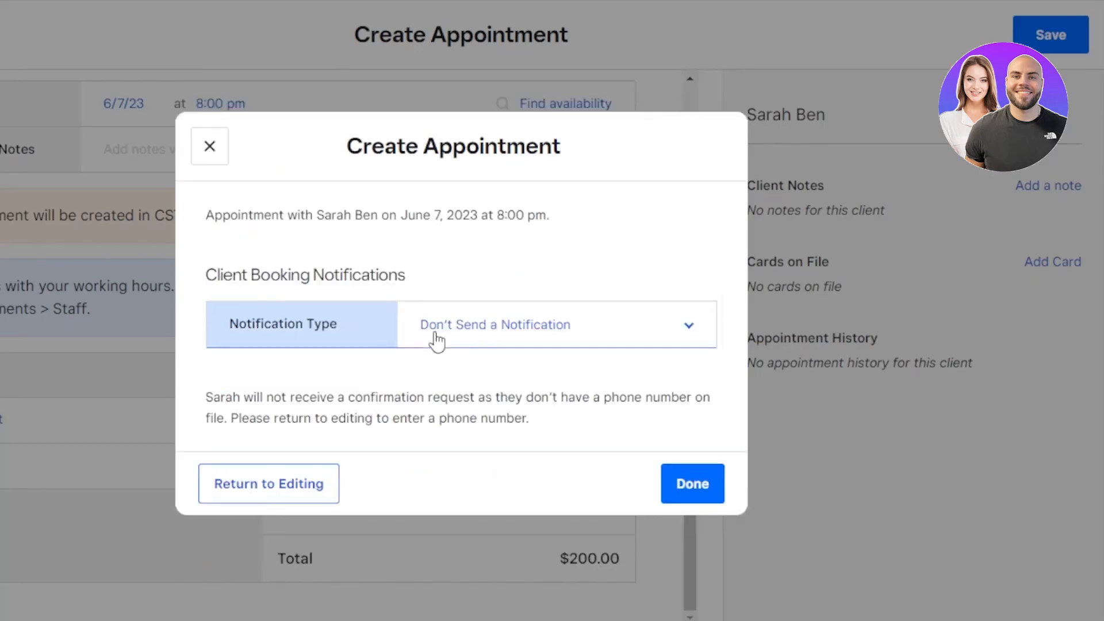
pyautogui.click(711, 490)
# - Go from the calendar to the Services library listing the four existing services
pyautogui.moveTo(693, 294); pyautogui.dragTo(693, 109)
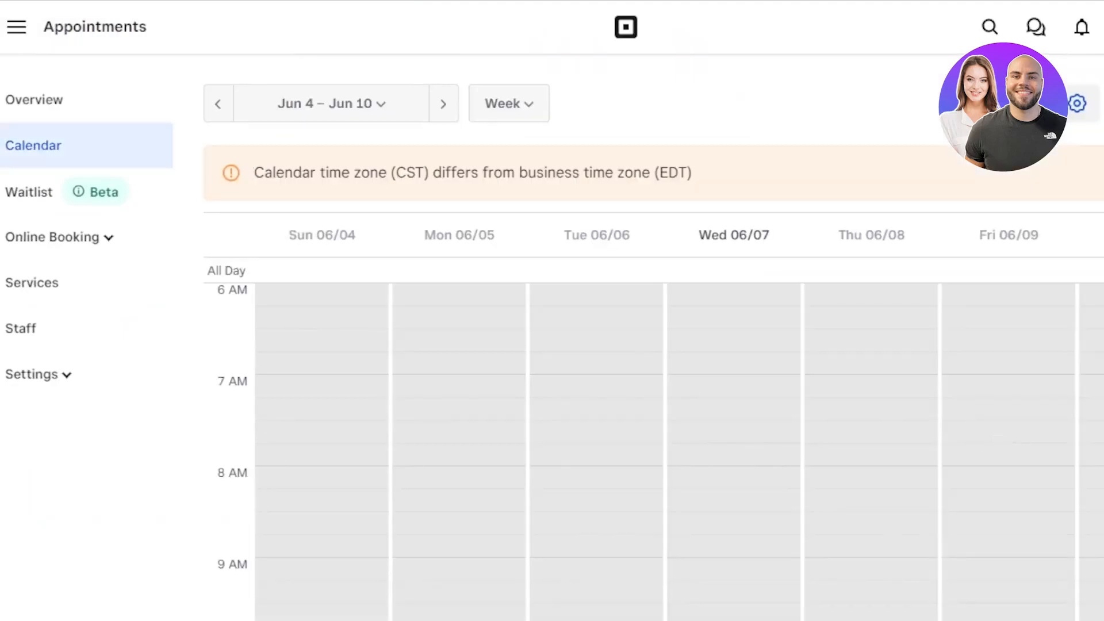
pyautogui.moveTo(1072, 412); pyautogui.dragTo(1072, 341)
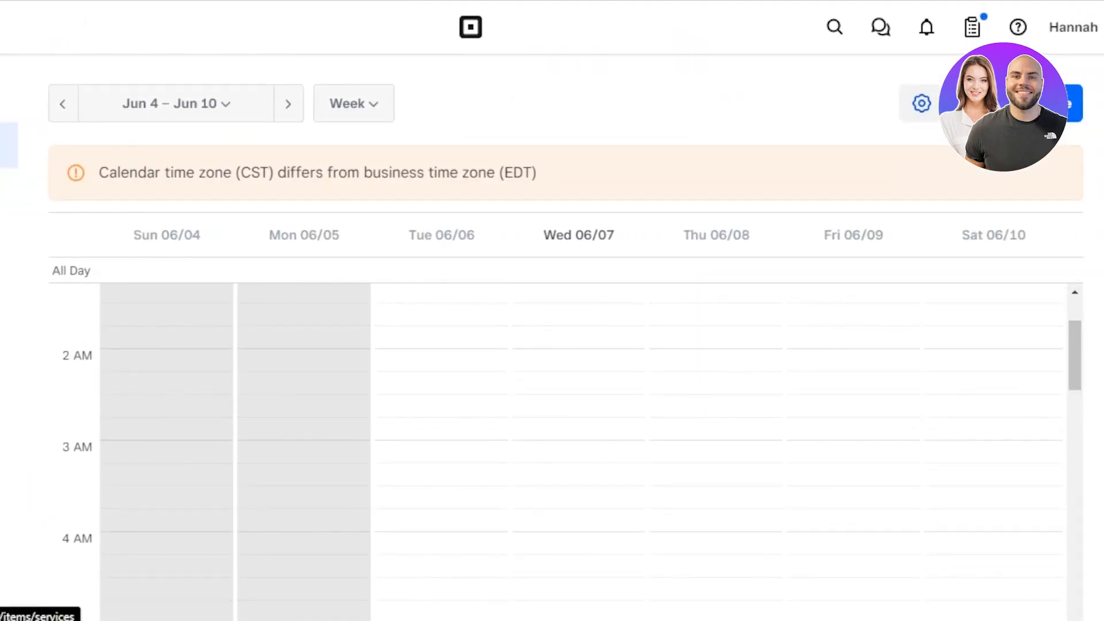
pyautogui.click(68, 280)
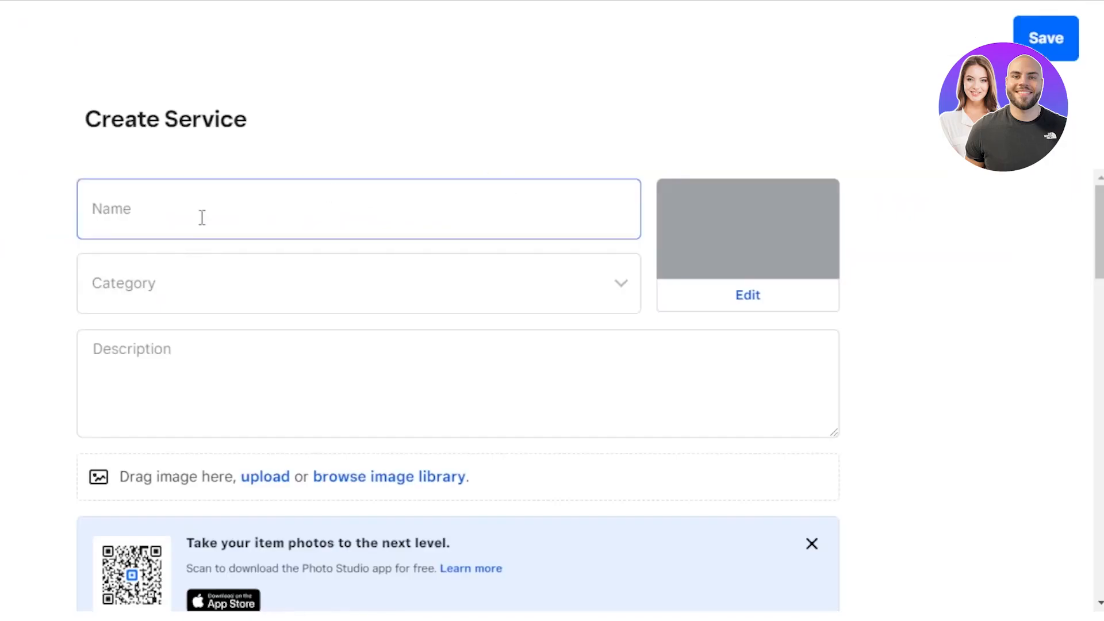
# - Create a new service named 'haircut' with its category set to None
pyautogui.click(189, 221)
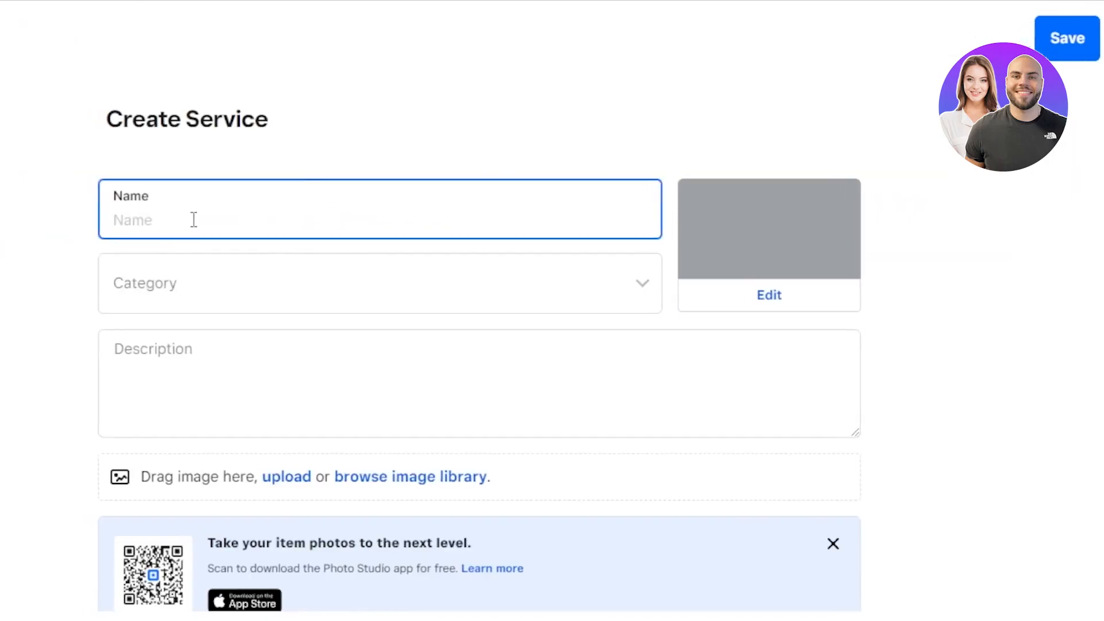
pyautogui.write('haircut')
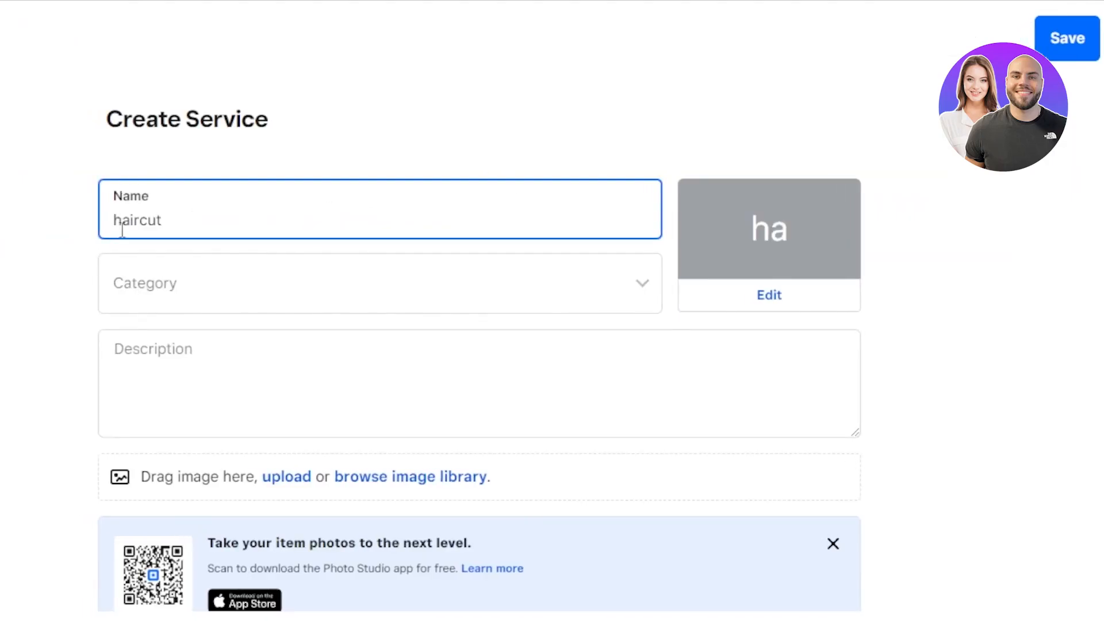
pyautogui.click(187, 283)
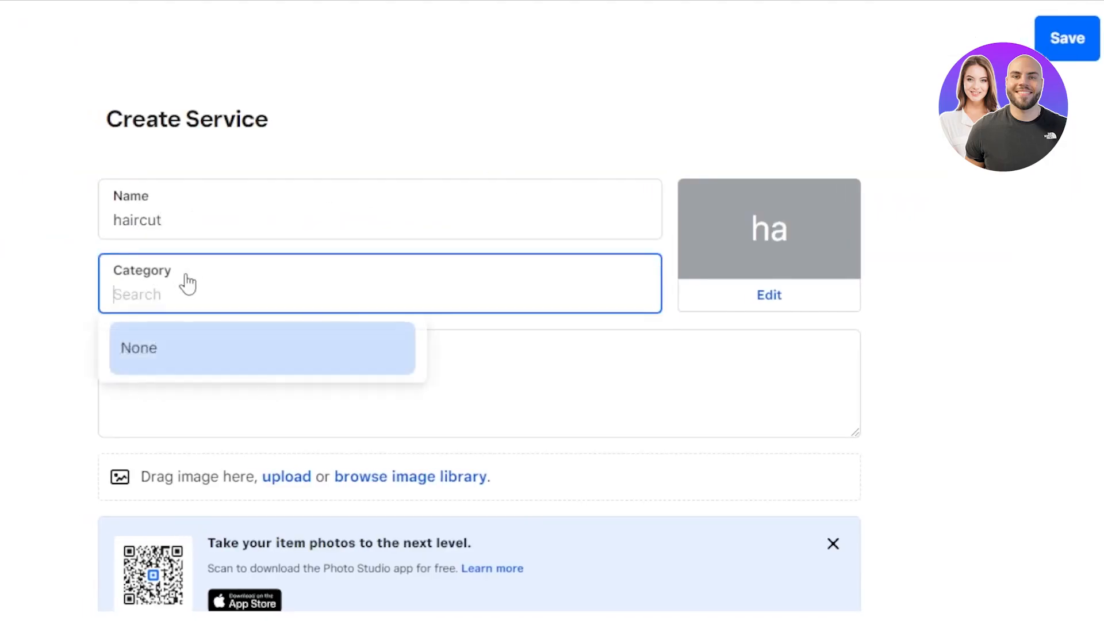
pyautogui.click(212, 348)
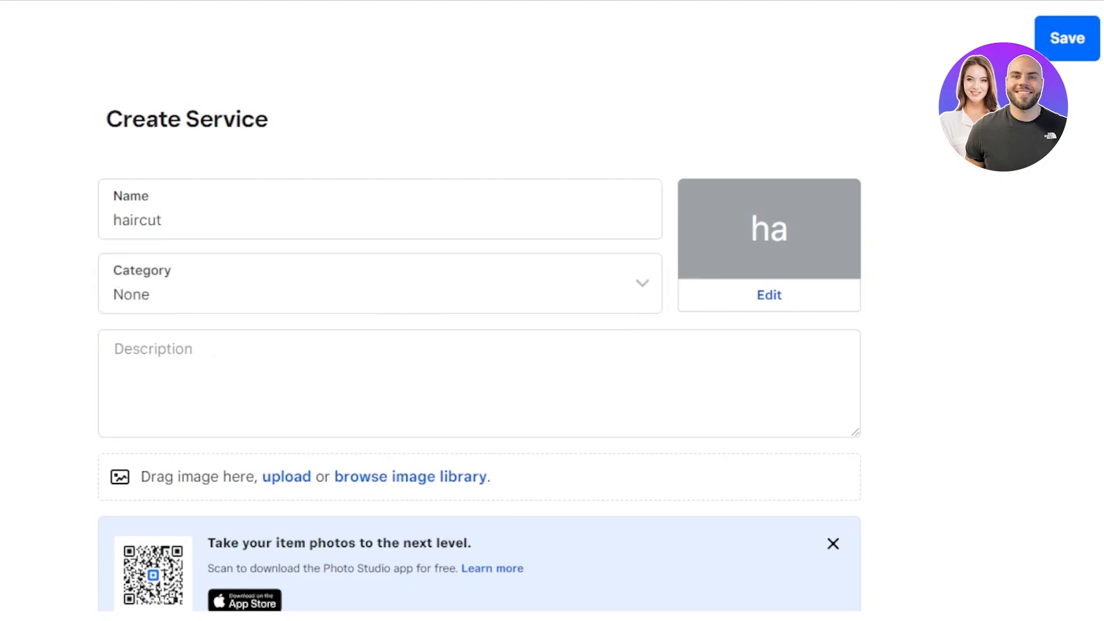
# - Dismiss the Photo Studio promotion banner on the Create Service form
pyautogui.scroll(-7, 479, 357)
pyautogui.scroll(4, 480, 357)
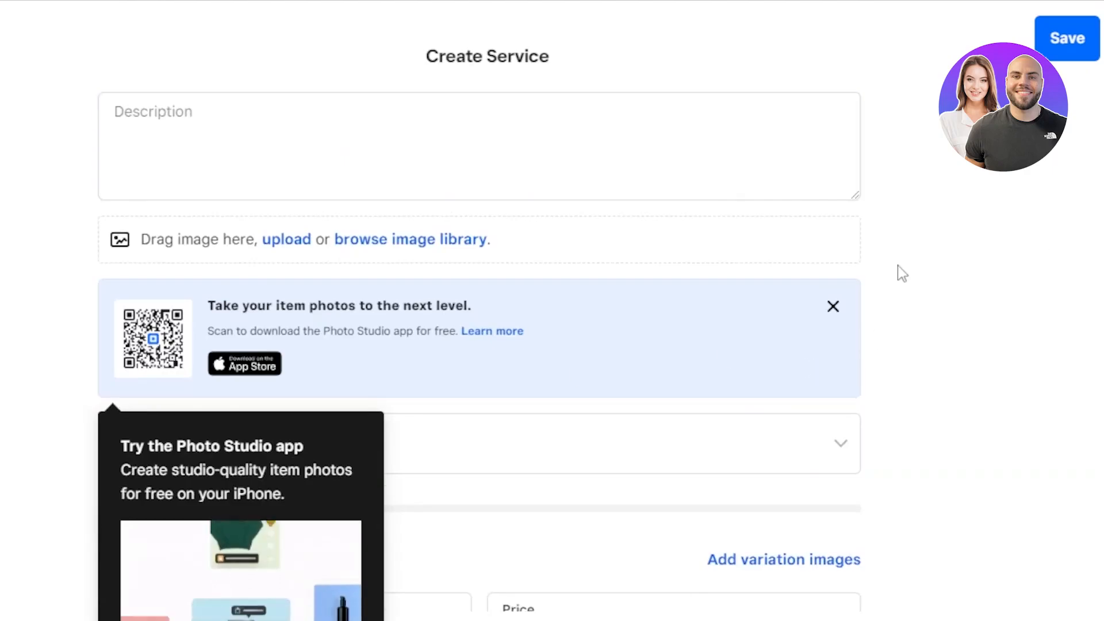
pyautogui.click(840, 307)
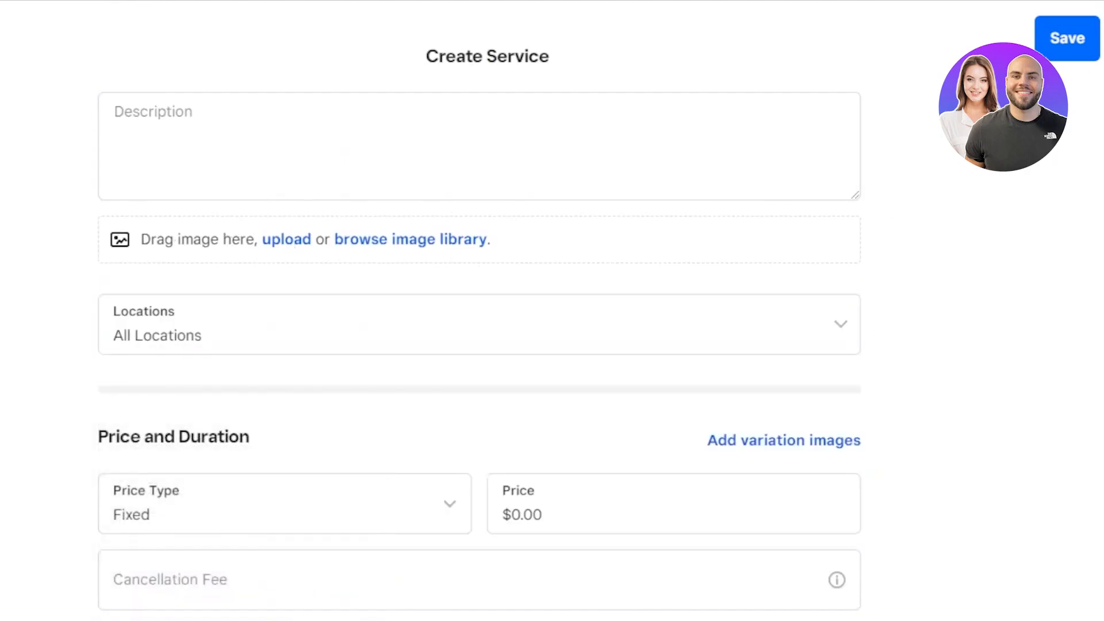
pyautogui.scroll(-2, 480, 345)
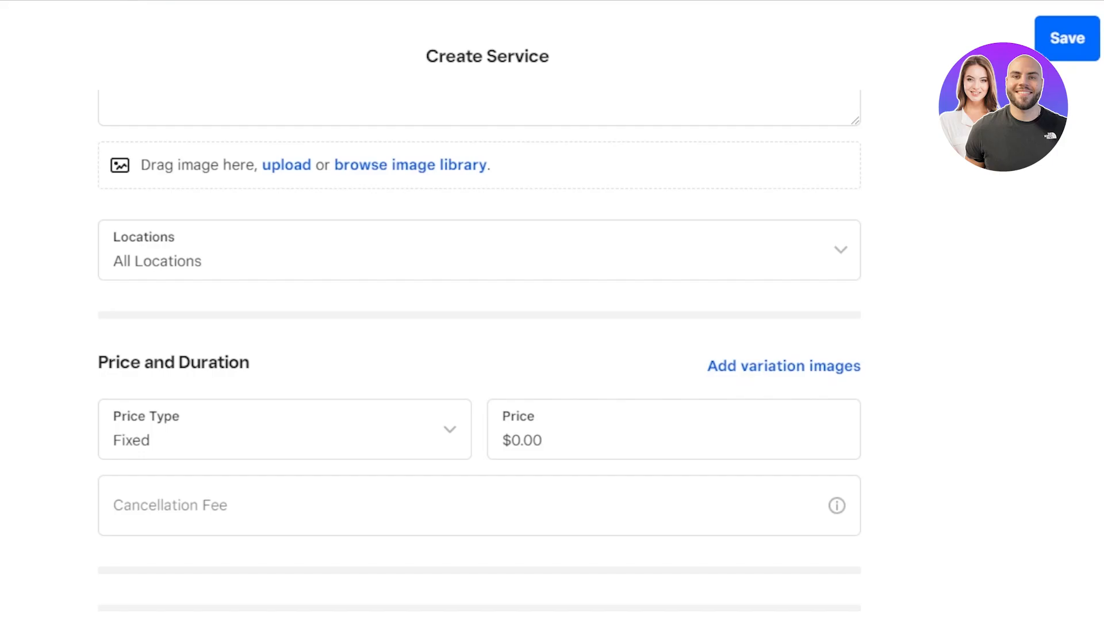
pyautogui.click(230, 255)
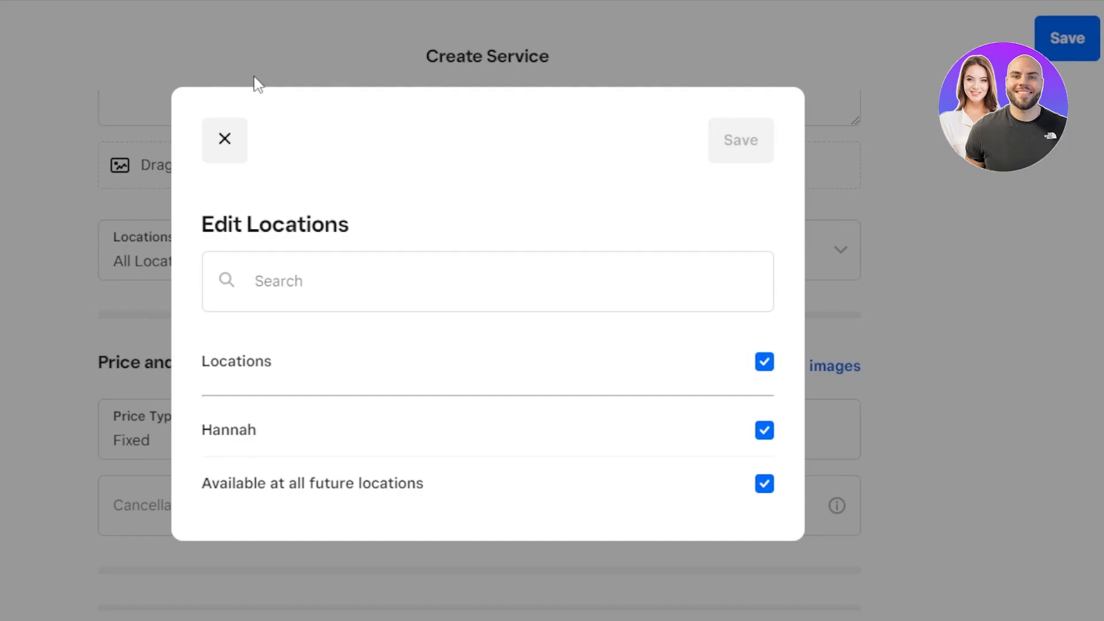
pyautogui.click(225, 149)
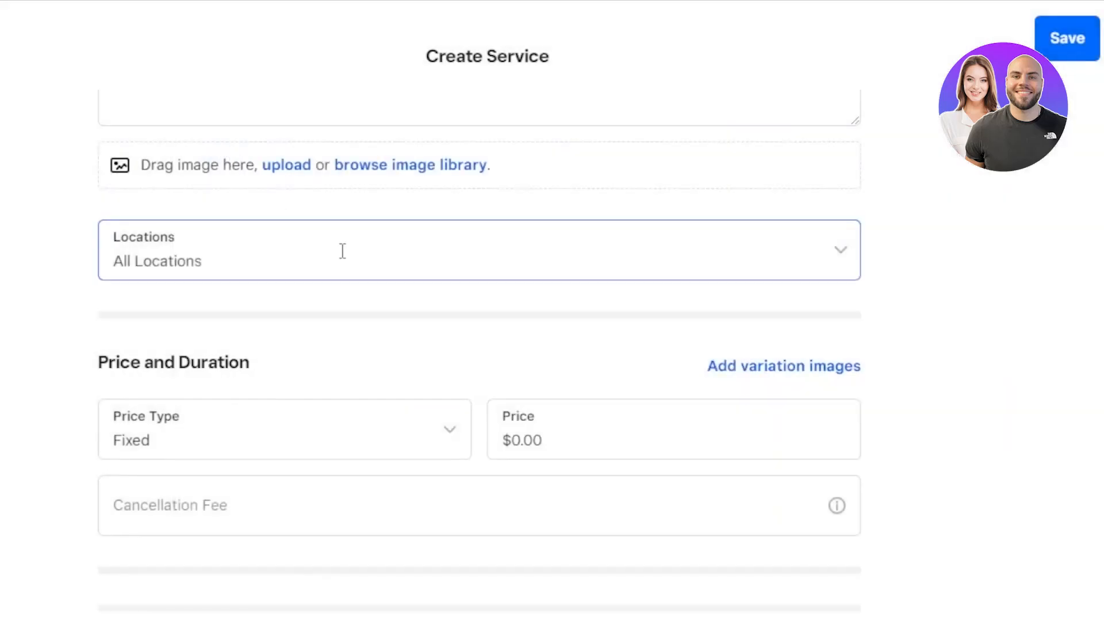
pyautogui.scroll(-3, 288, 253)
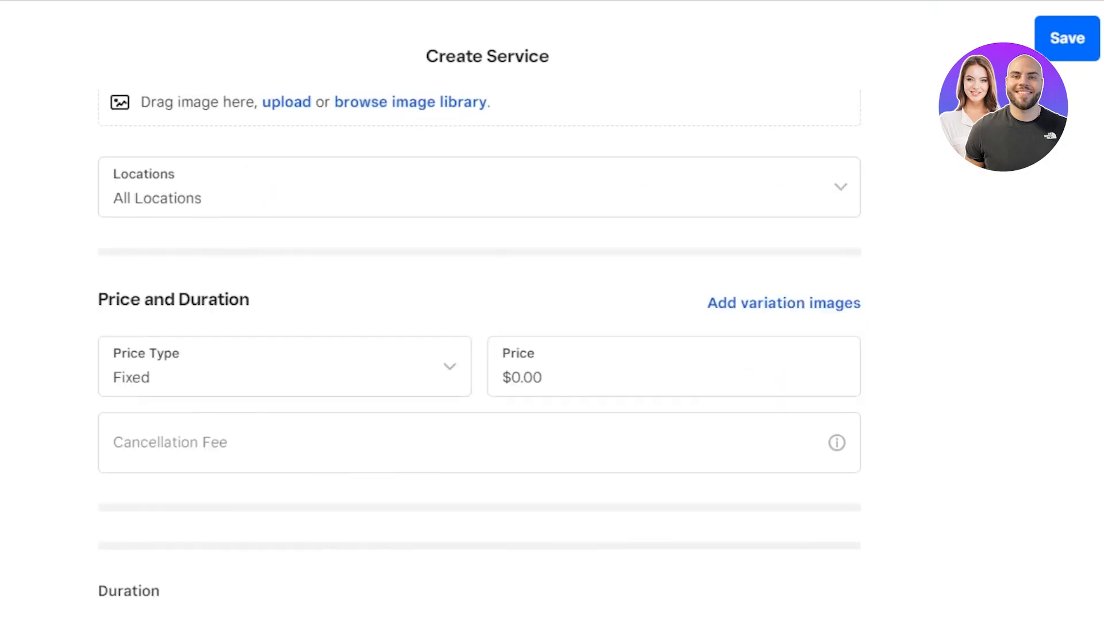
# - Keep the Fixed price type, with a $150 price and a $50 cancellation fee
pyautogui.click(284, 263)
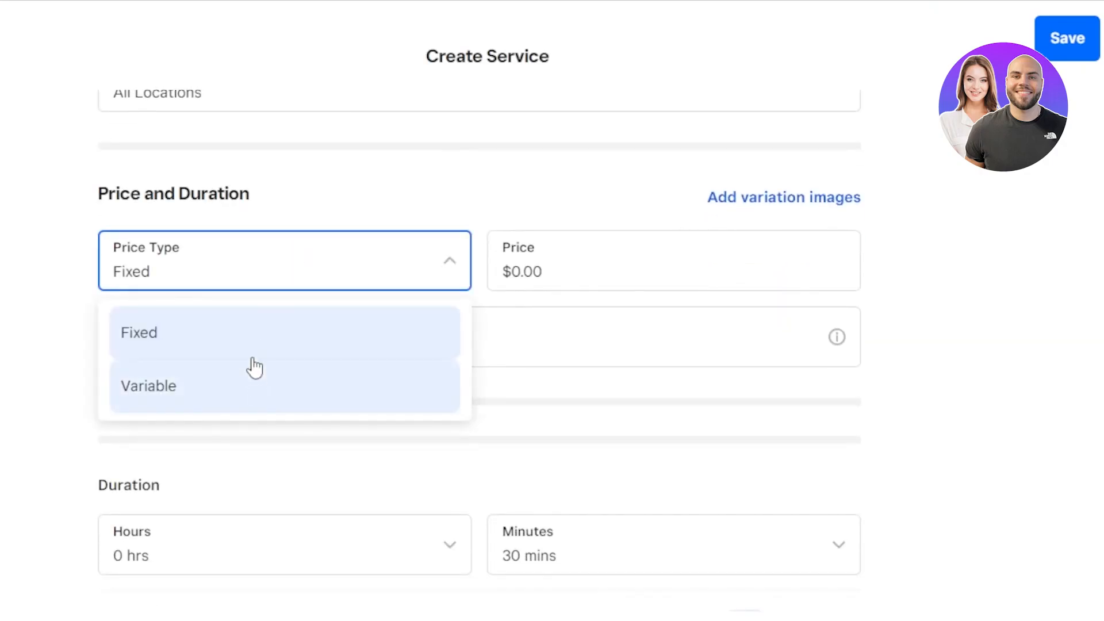
pyautogui.click(258, 332)
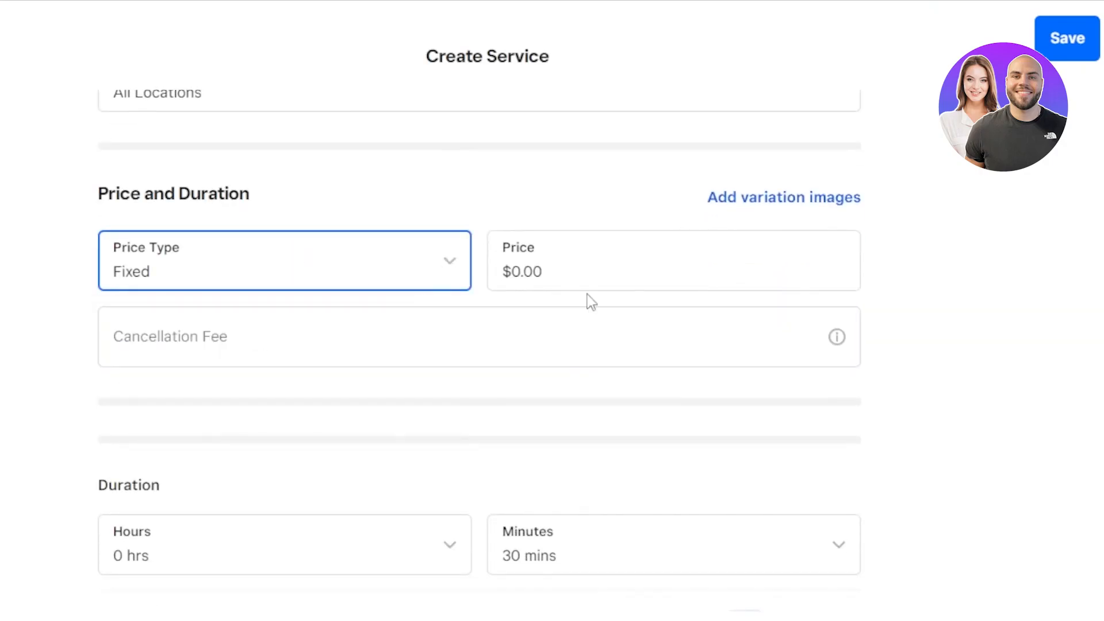
pyautogui.click(567, 273)
pyautogui.write('150')
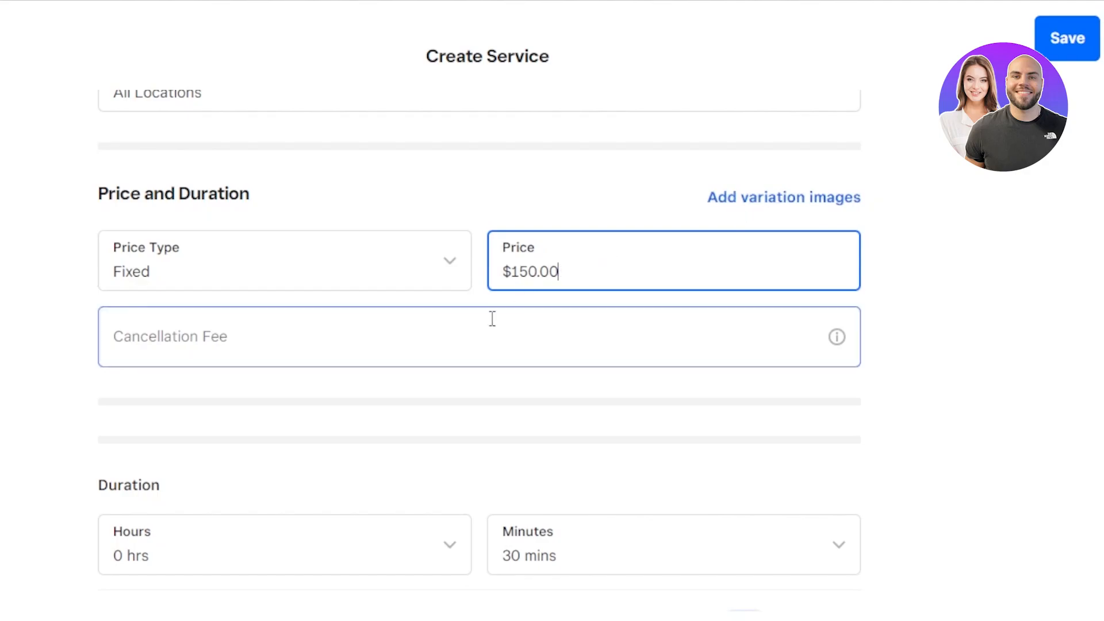
pyautogui.click(233, 336)
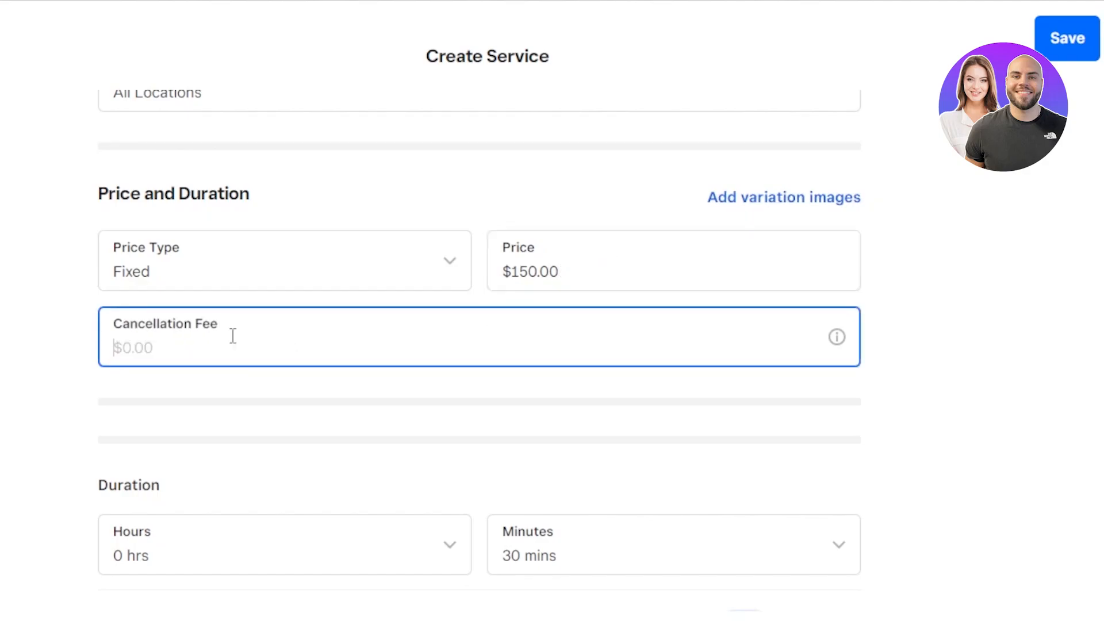
pyautogui.write('50')
# - Set the service duration to 2 hrs 0 mins
pyautogui.scroll(-3, 233, 336)
pyautogui.click(446, 395)
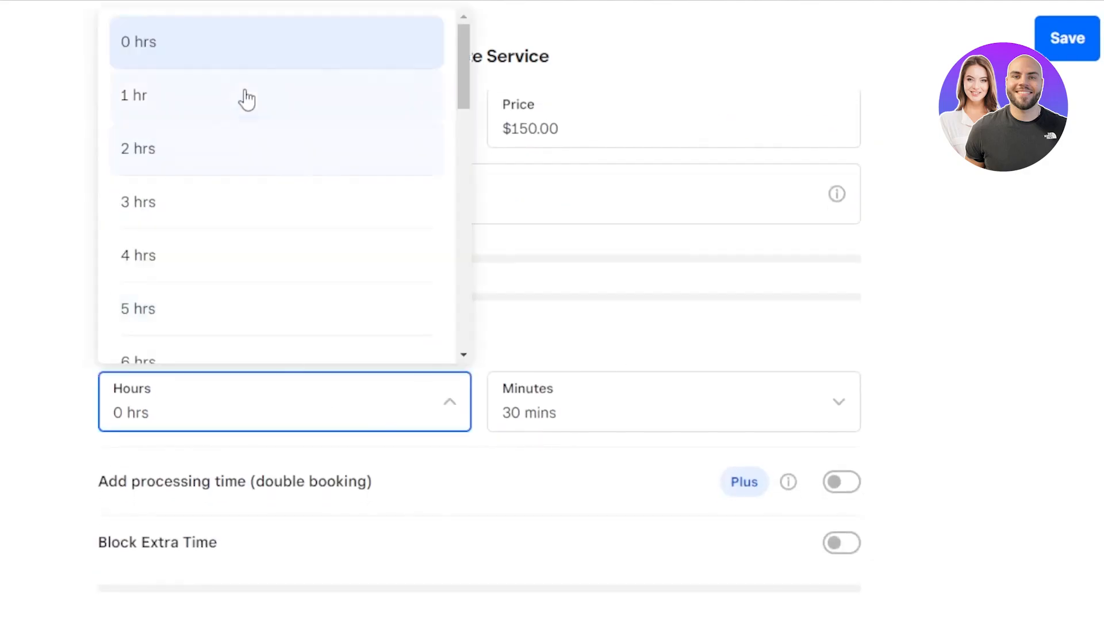
pyautogui.click(244, 57)
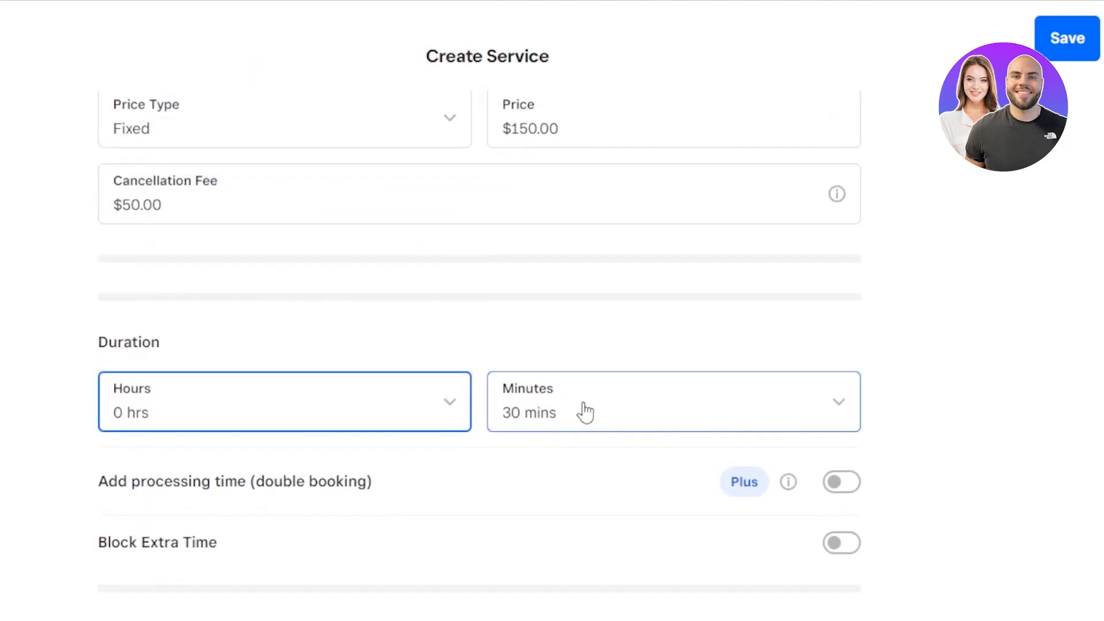
pyautogui.click(584, 412)
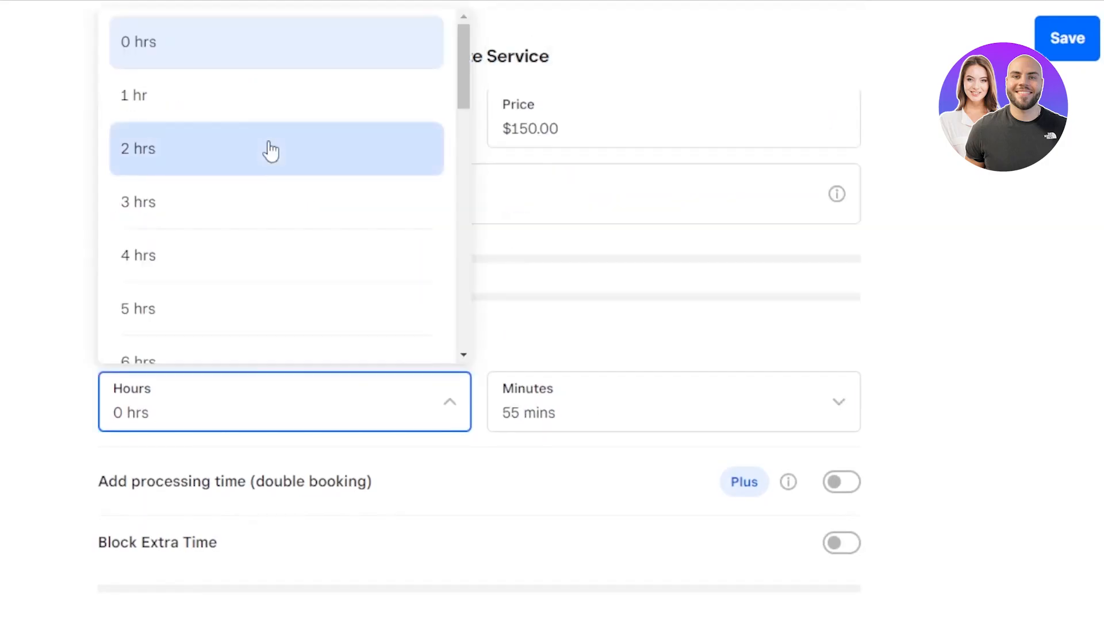
pyautogui.click(271, 151)
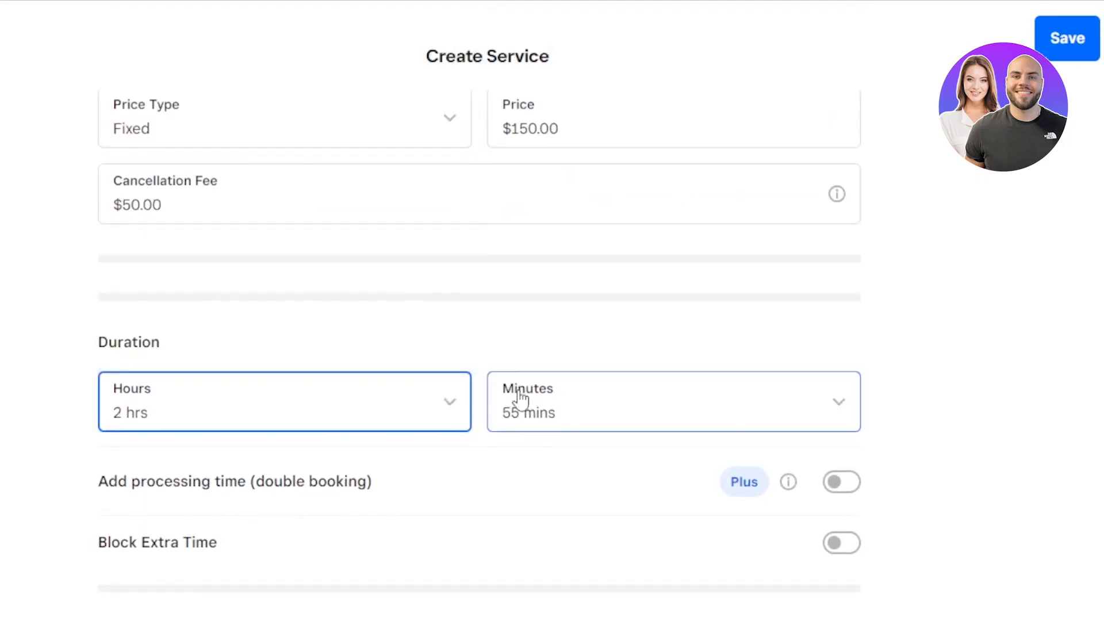
pyautogui.click(521, 399)
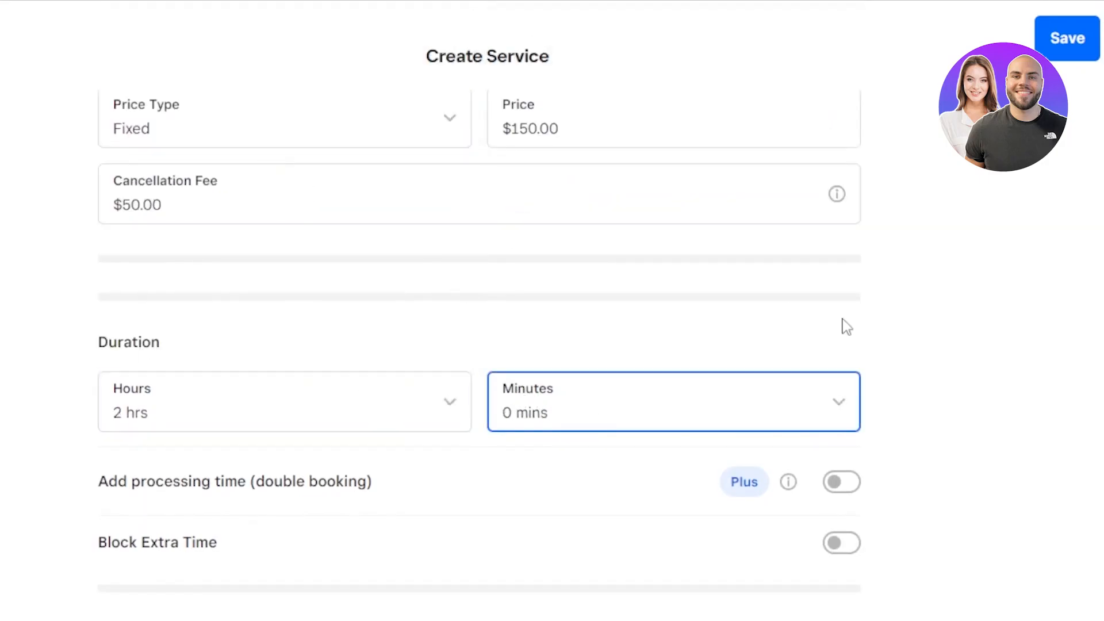
pyautogui.scroll(-5, 817, 302)
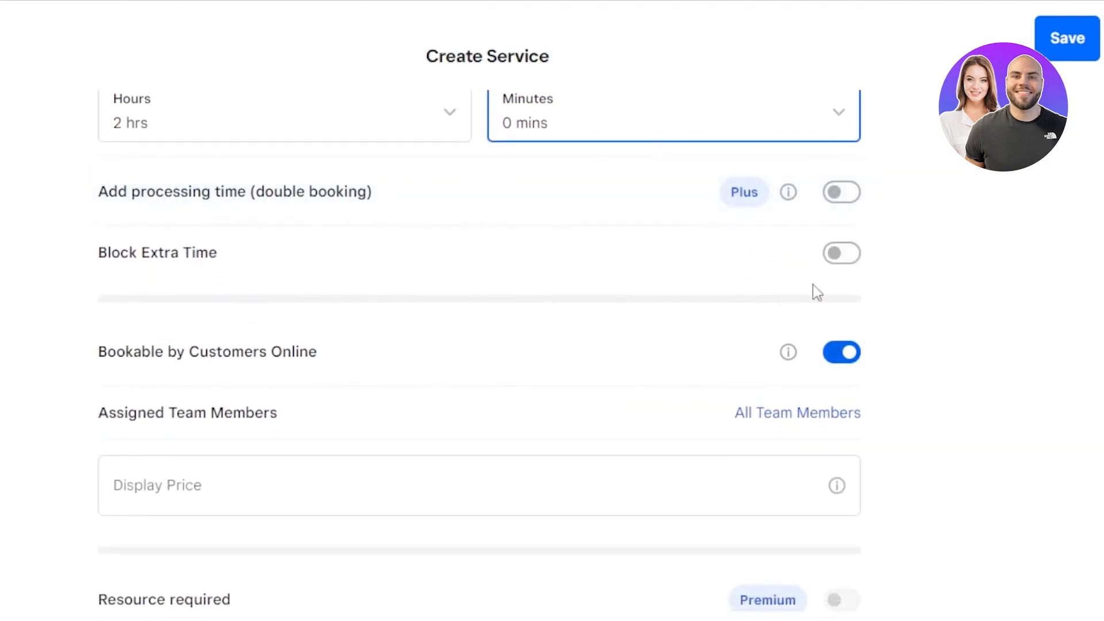
pyautogui.scroll(-5, 480, 350)
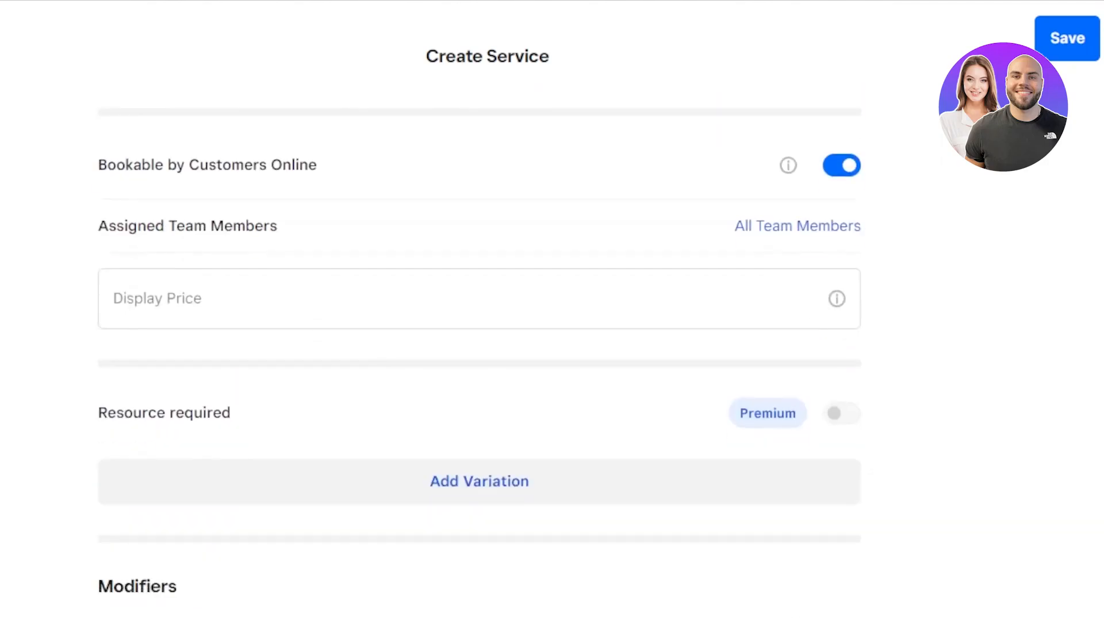
pyautogui.scroll(4, 479, 350)
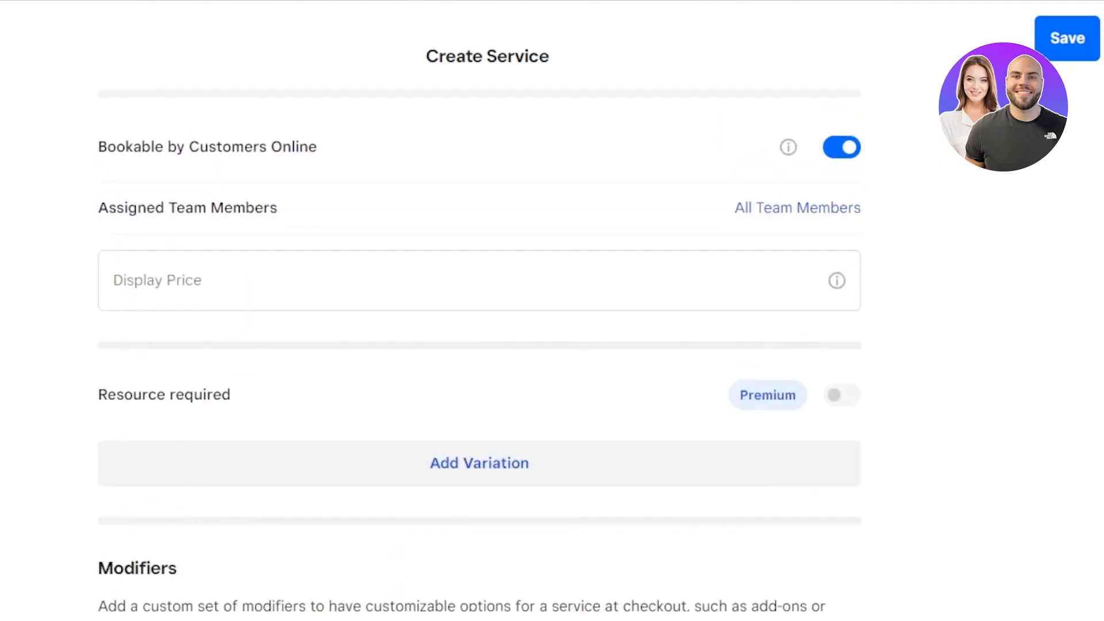
pyautogui.scroll(-7, 479, 351)
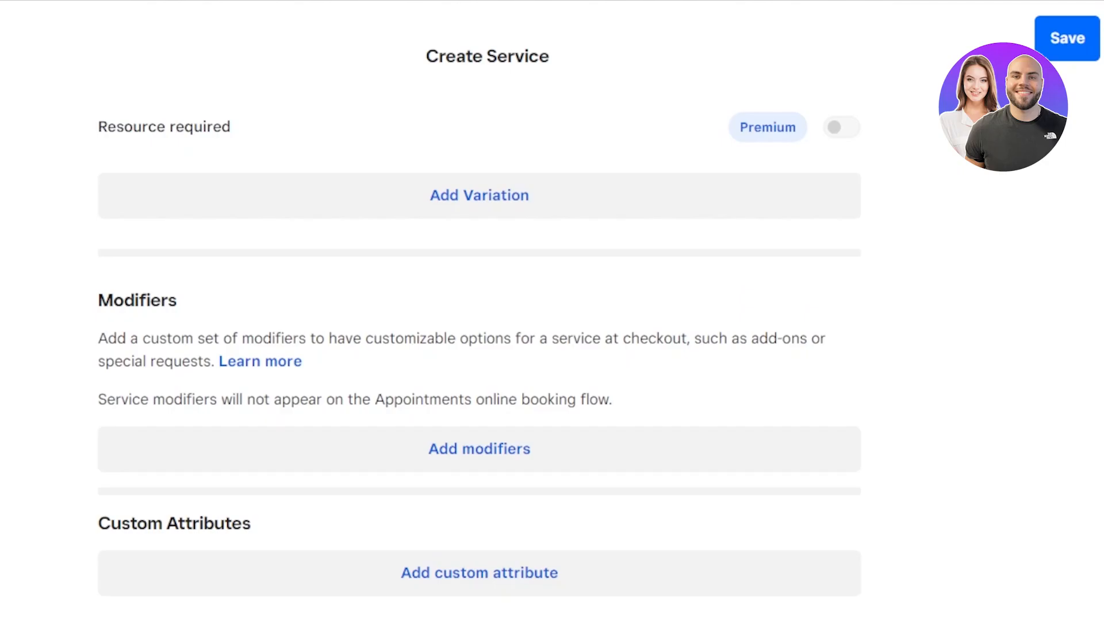
pyautogui.scroll(10, 480, 351)
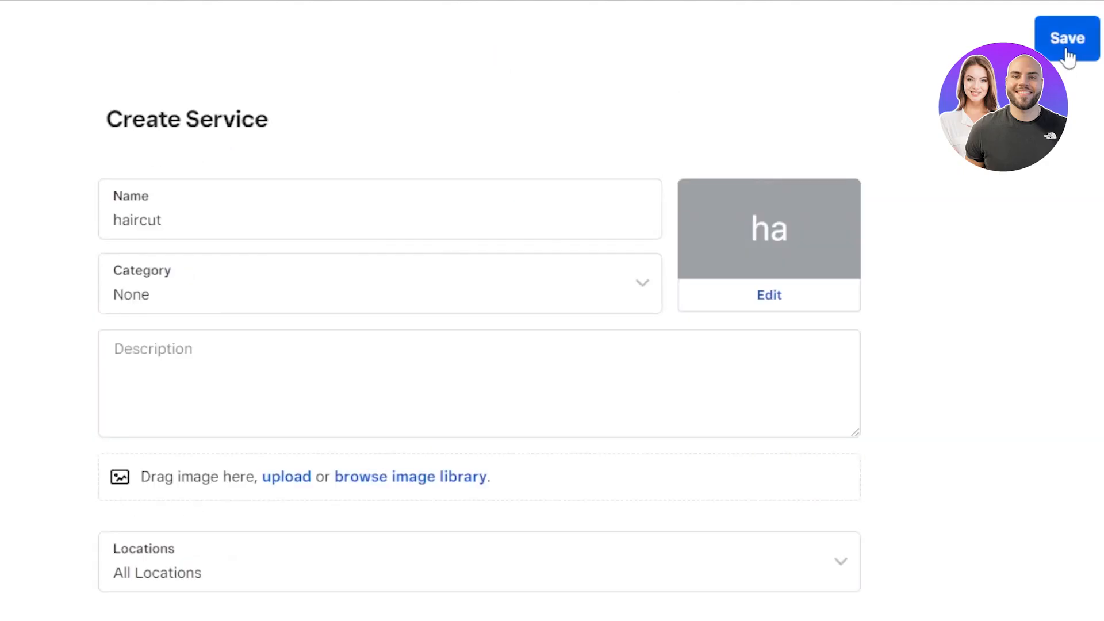
# - Save the haircut service to the library and bring up the main navigation menu
pyautogui.click(1067, 50)
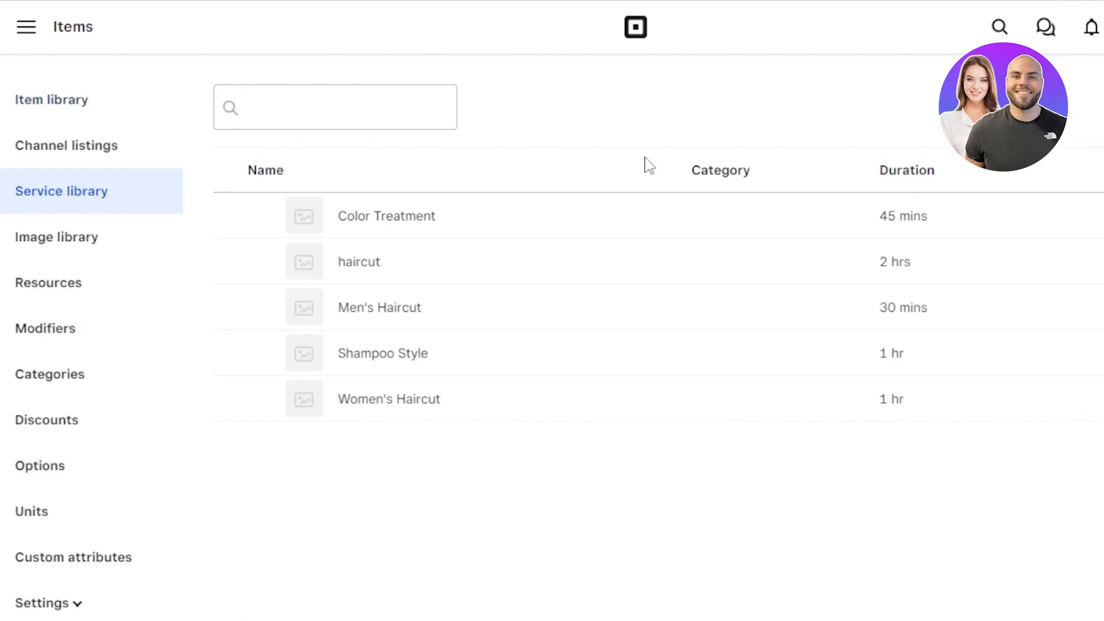
pyautogui.click(22, 32)
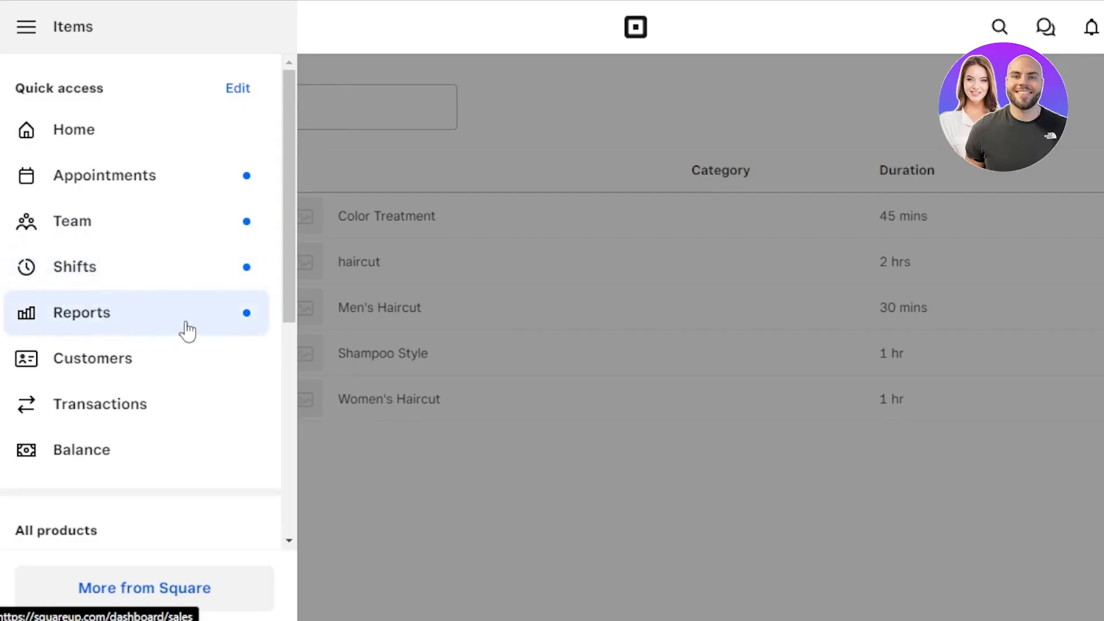
# - Browse and close the navigation drawer, returning to the library showing haircut at 2 hrs, $150.00
pyautogui.scroll(-3, 285, 336)
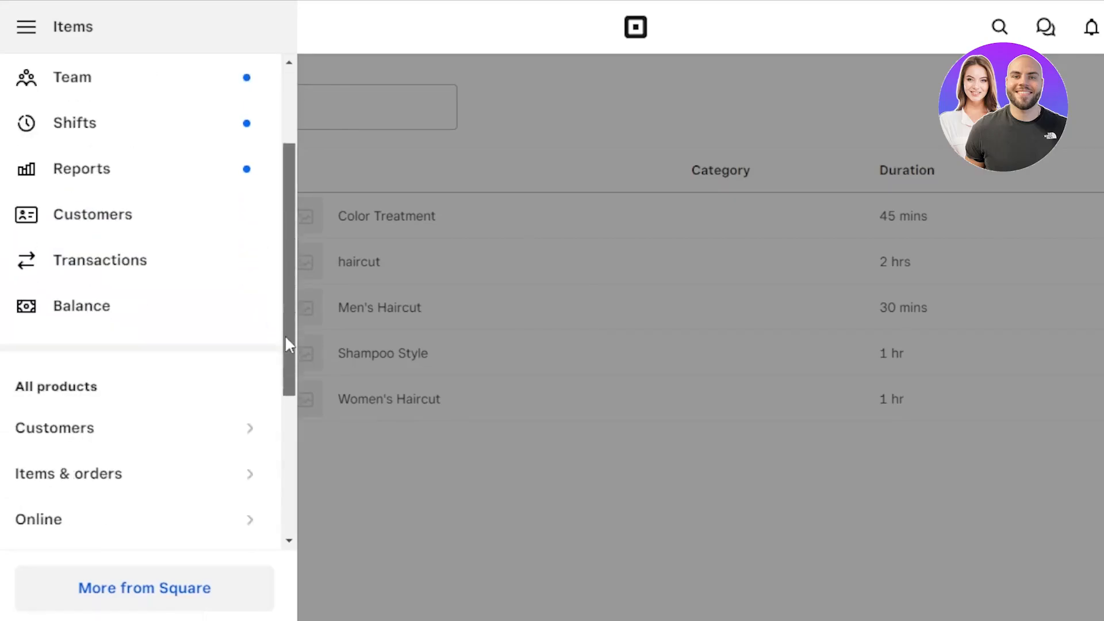
pyautogui.moveTo(284, 298); pyautogui.dragTo(277, 202)
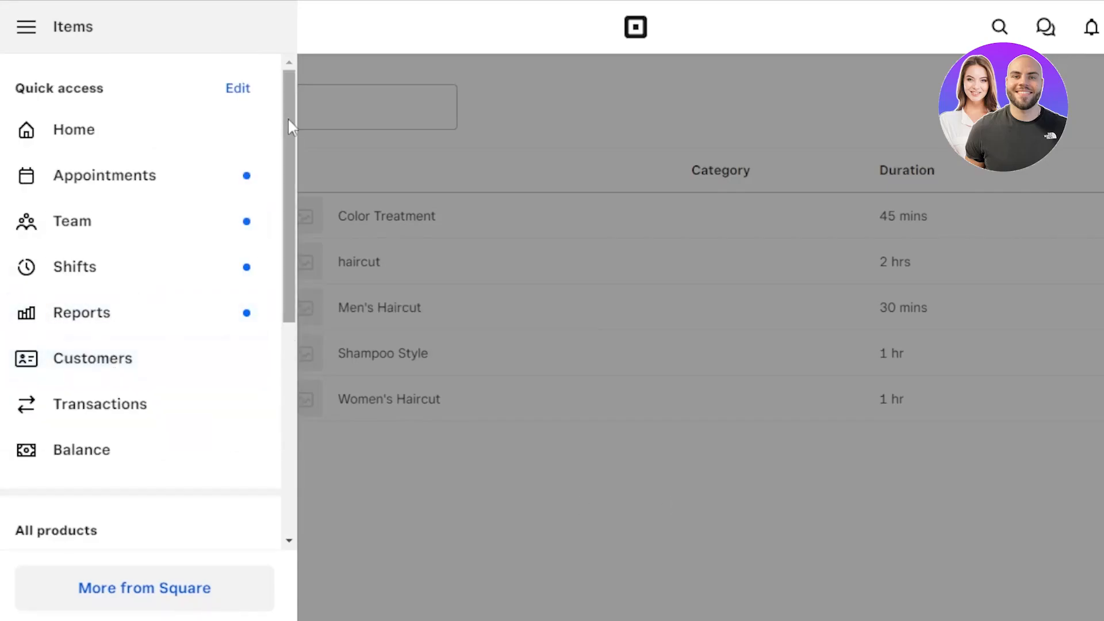
pyautogui.moveTo(288, 123); pyautogui.dragTo(288, 344)
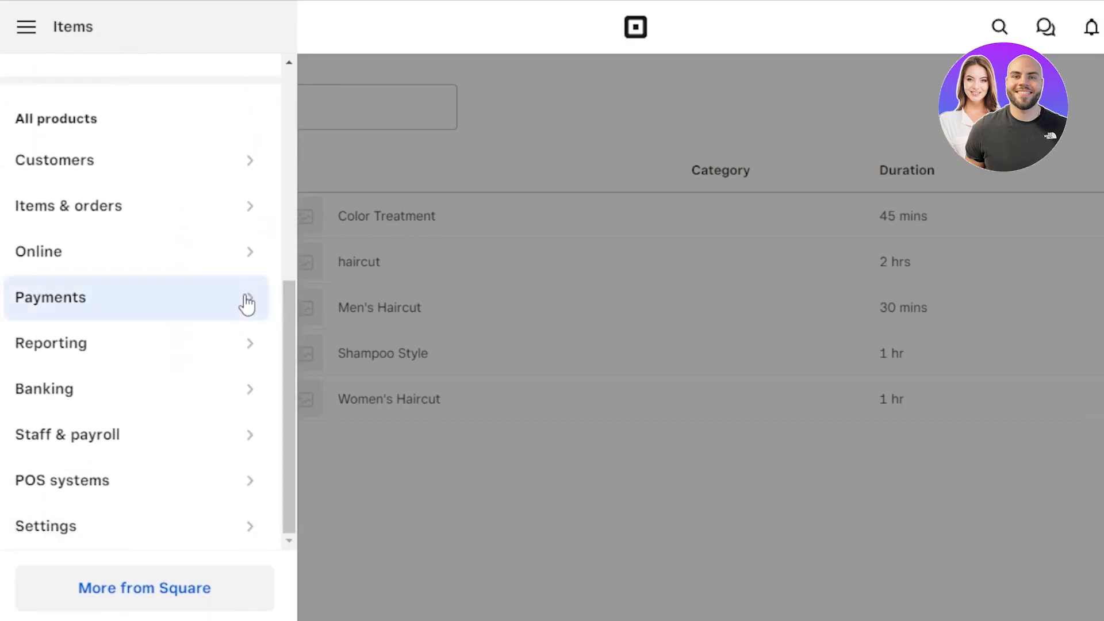
pyautogui.moveTo(292, 305); pyautogui.dragTo(289, 364)
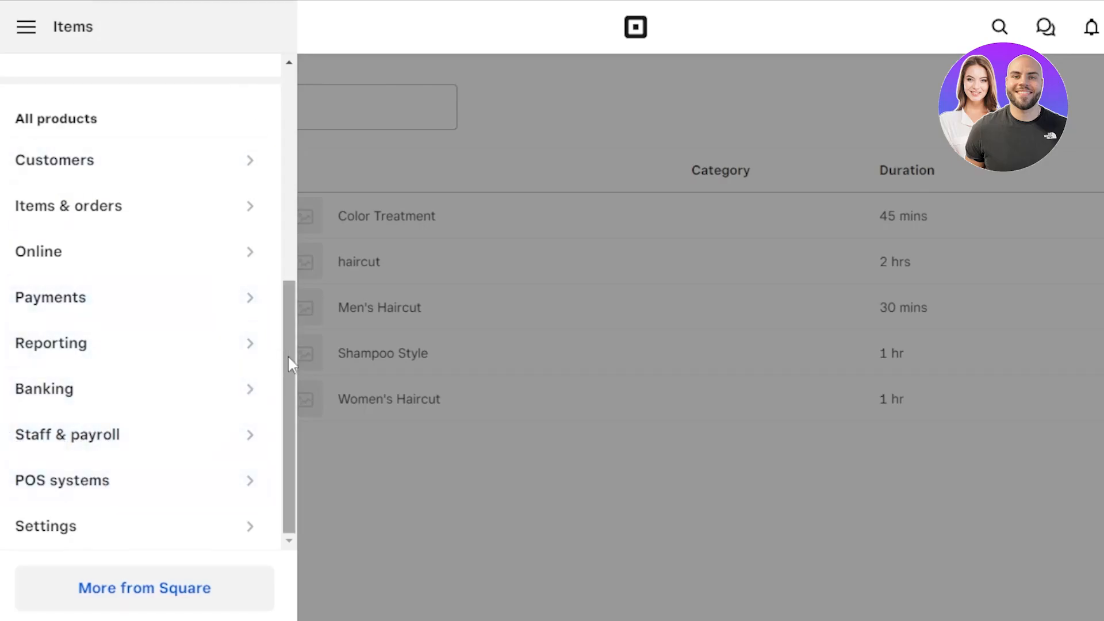
pyautogui.moveTo(288, 354); pyautogui.dragTo(285, 105)
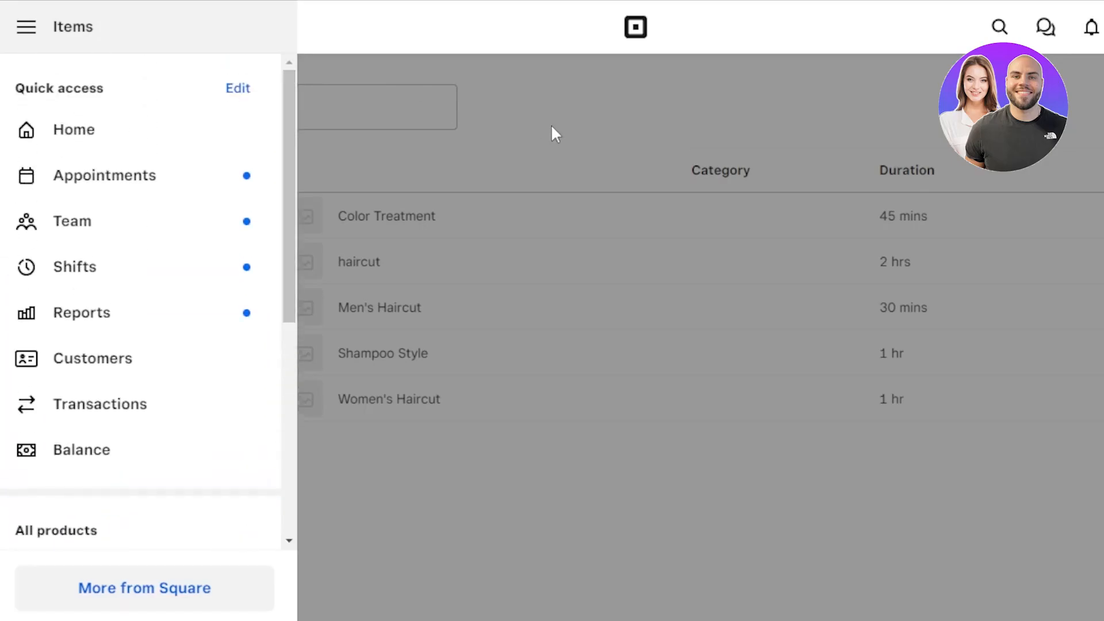
pyautogui.click(551, 125)
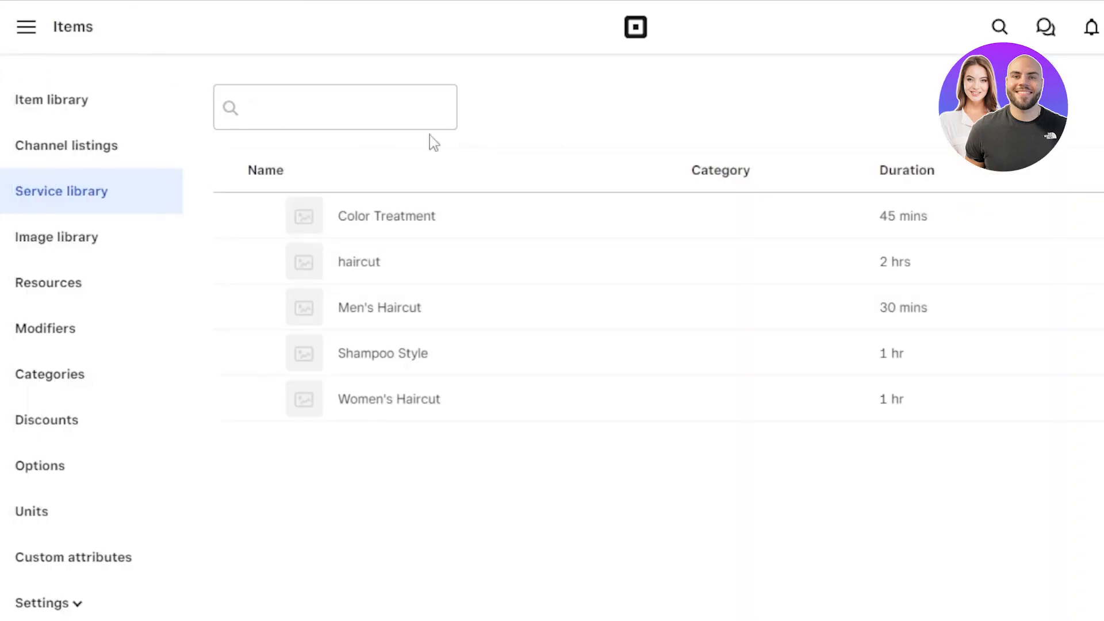
pyautogui.click(23, 45)
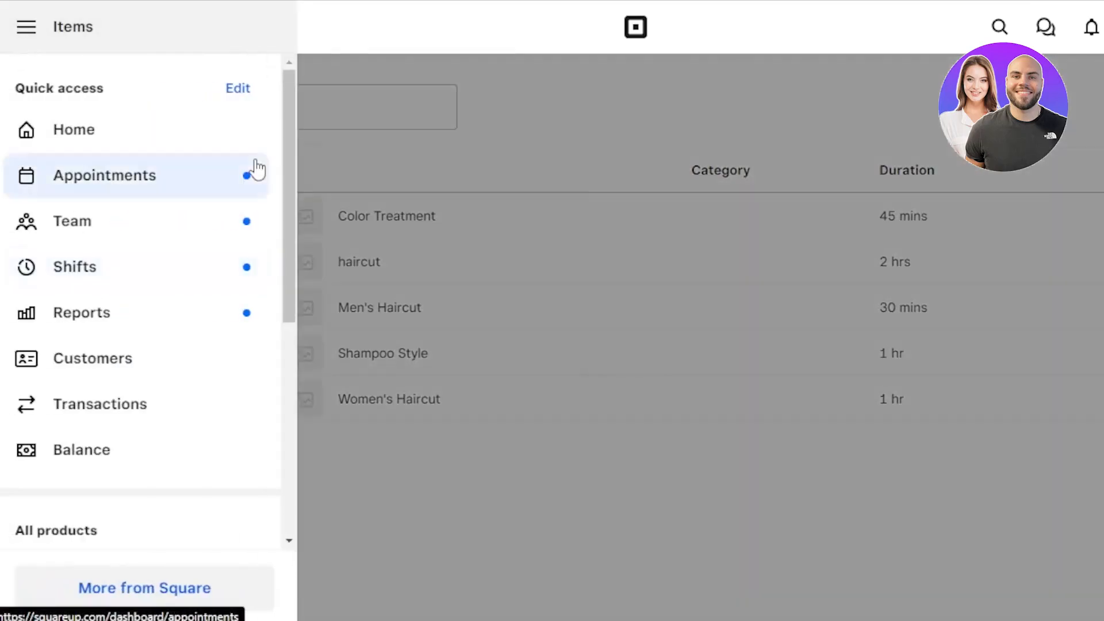
pyautogui.moveTo(289, 99); pyautogui.dragTo(290, 323)
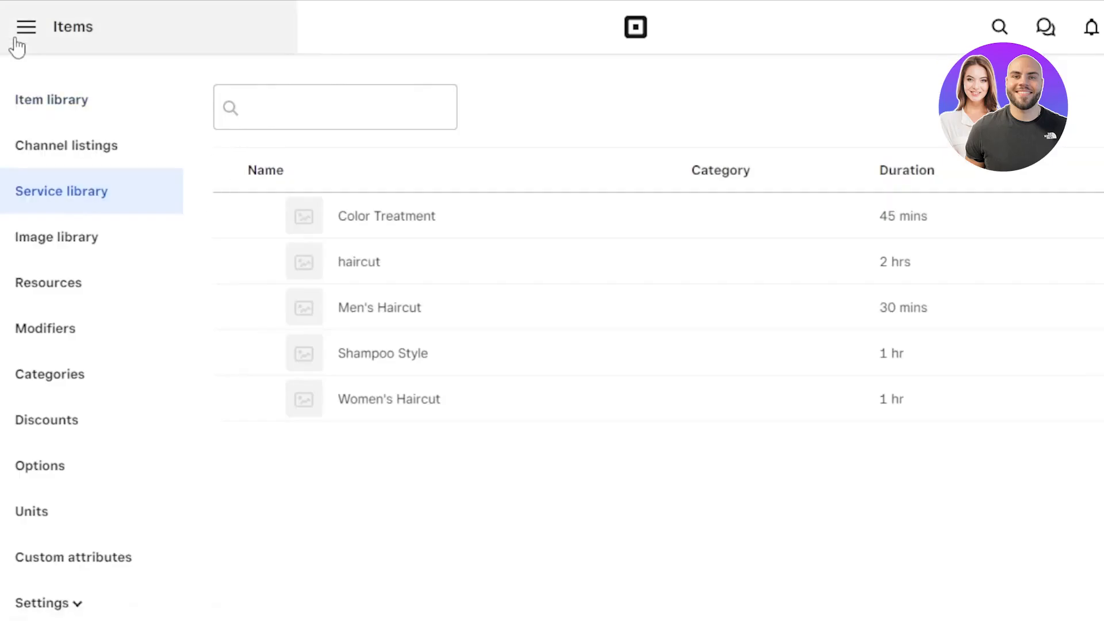
pyautogui.click(23, 27)
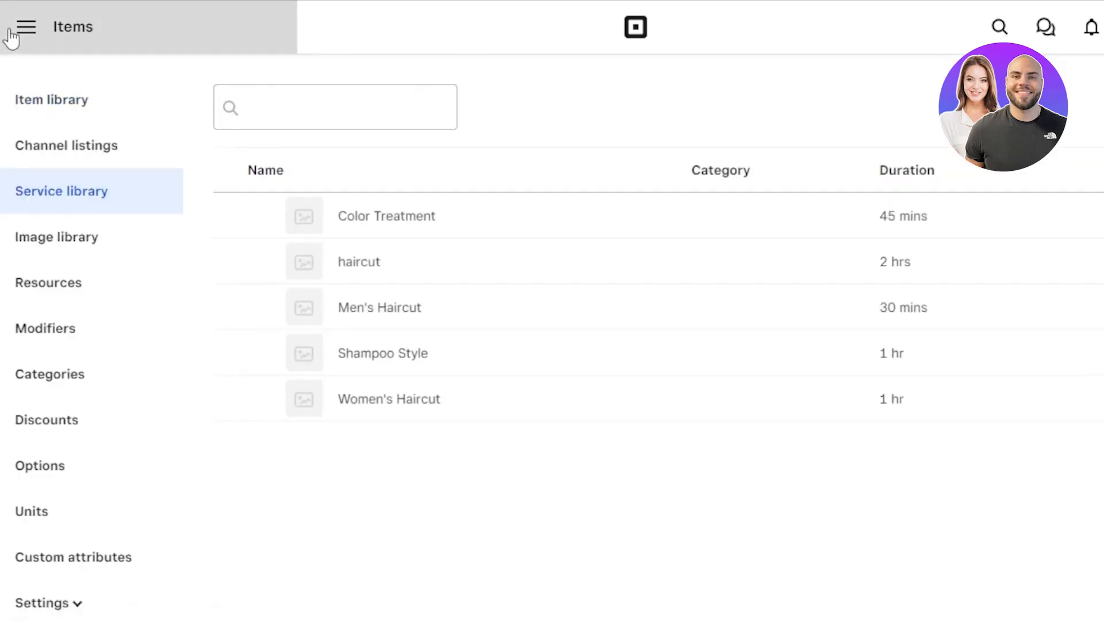
pyautogui.moveTo(291, 141); pyautogui.dragTo(284, 63)
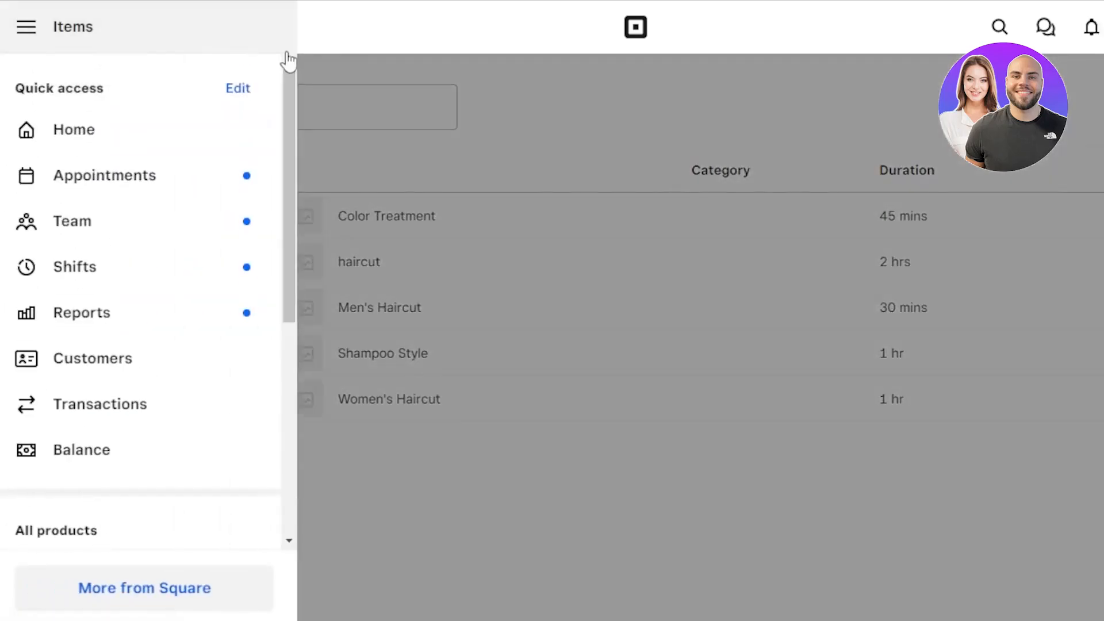
pyautogui.click(548, 88)
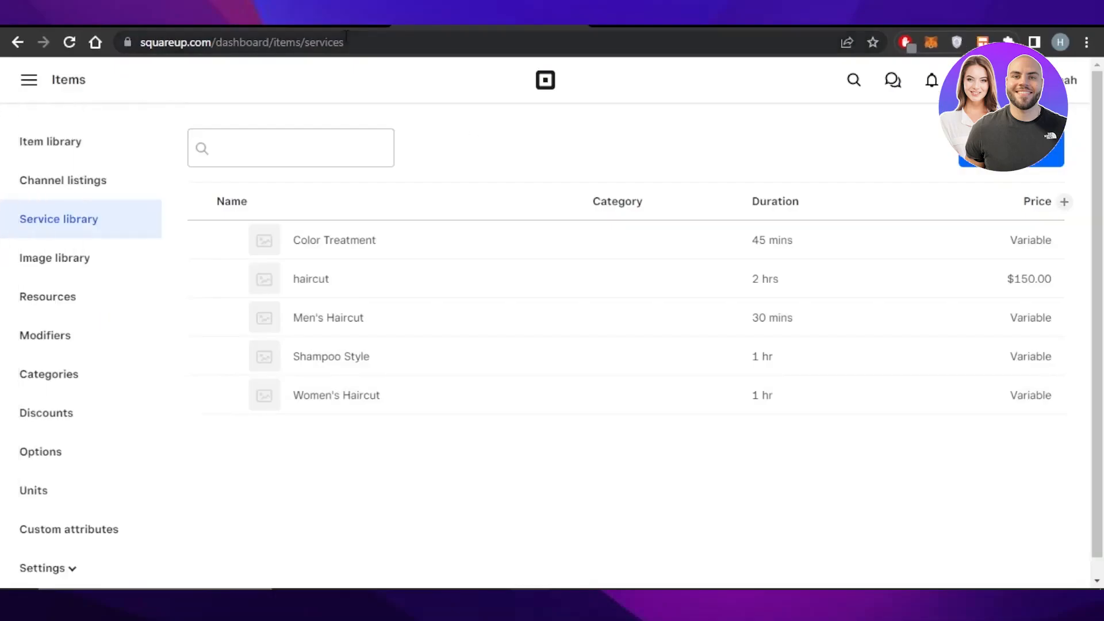